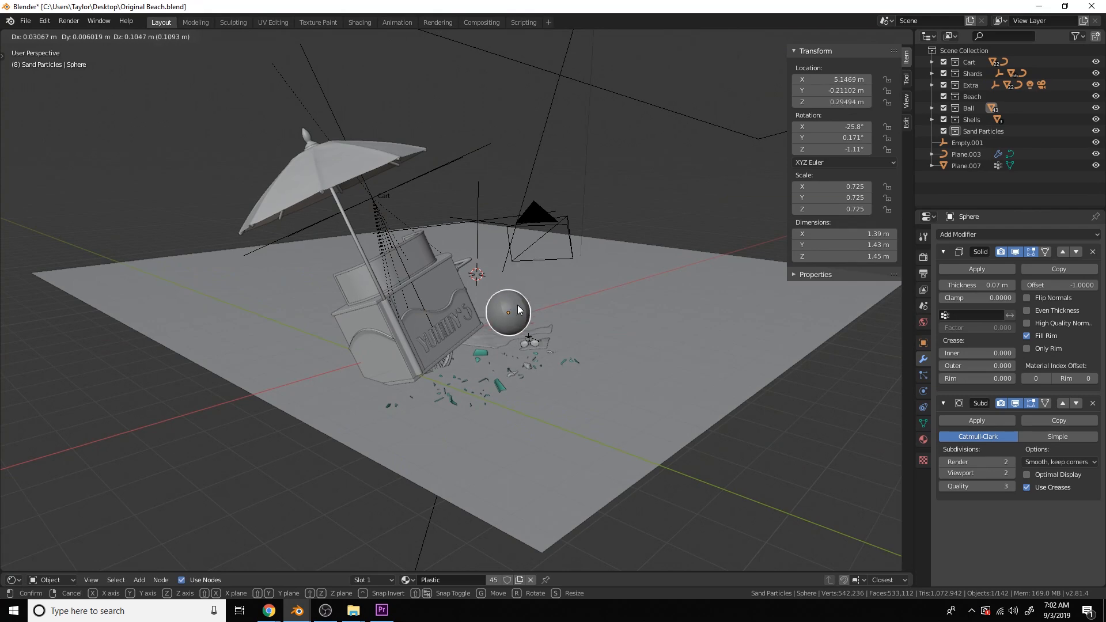
- Try moving loose objects in front of the beach ball, including a seashell, and undo each trial move
scroll(565, 331, "up", 5)
left_click(698, 391)
key("g")
left_click(721, 391)
key("ctrl+z")
middle_click_drag(739, 399, 671, 311, "shift")
left_click(670, 425)
key("g")
left_click(669, 420)
key("ctrl+z")
- Try moving the large green shard beside the cart and the beach towel along Z, and undo the towel's move
left_click(517, 330)
key("g")
left_click(523, 295)
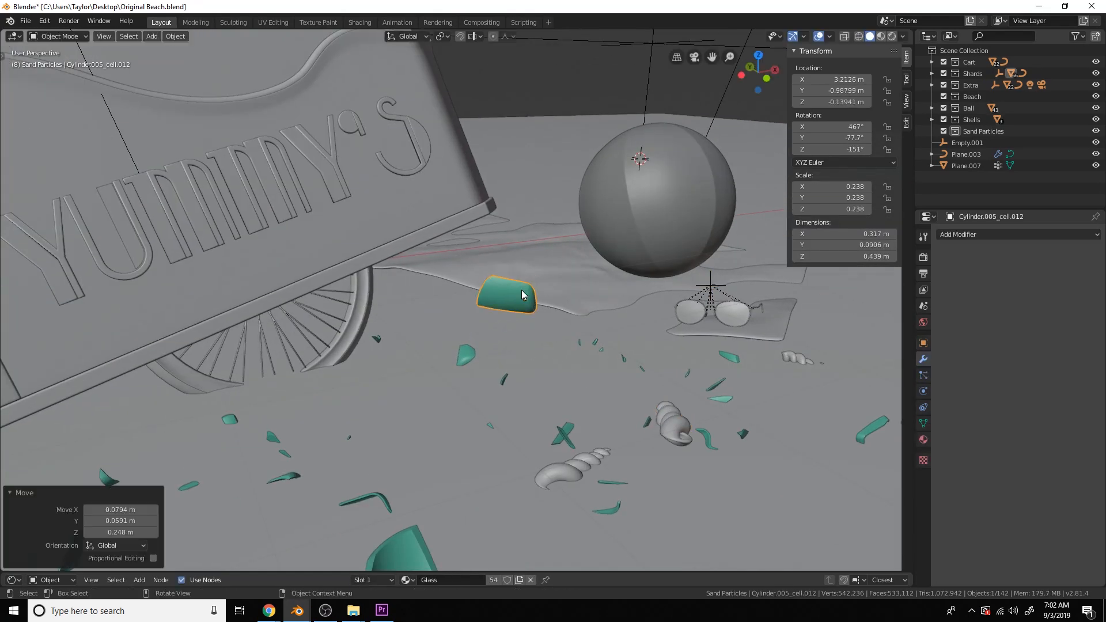
left_click(571, 295)
key("g")
key("z")
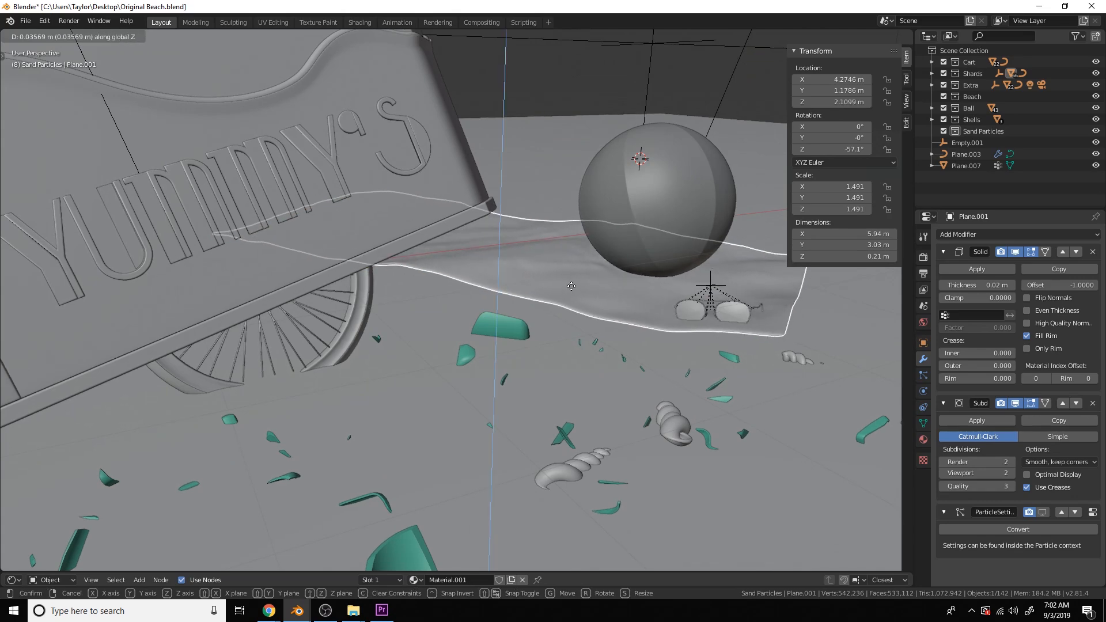
left_click(572, 289)
key("ctrl+z")
- Deselect everything and view the scene through the camera
key("alt+a")
scroll(572, 289, "down", 5)
middle_click_drag(572, 288, 585, 314)
key("KP_0")
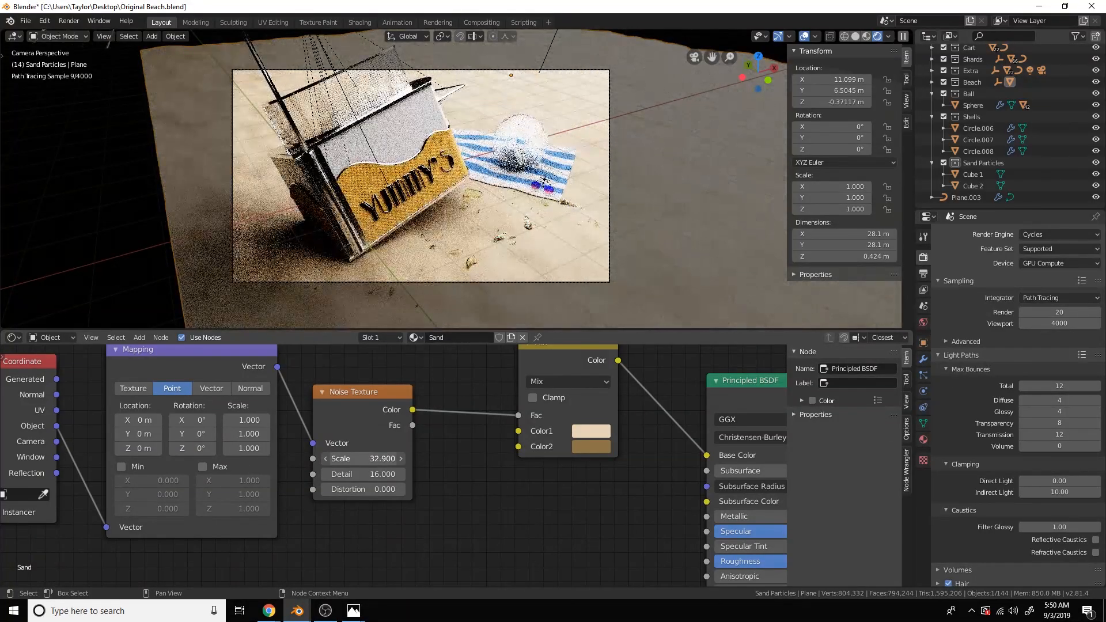
- Set the sand material's Noise Texture scale to -9.4 and change the Mix node's Color2 to a very dark brown
left_click_drag(364, 459, 322, 459)
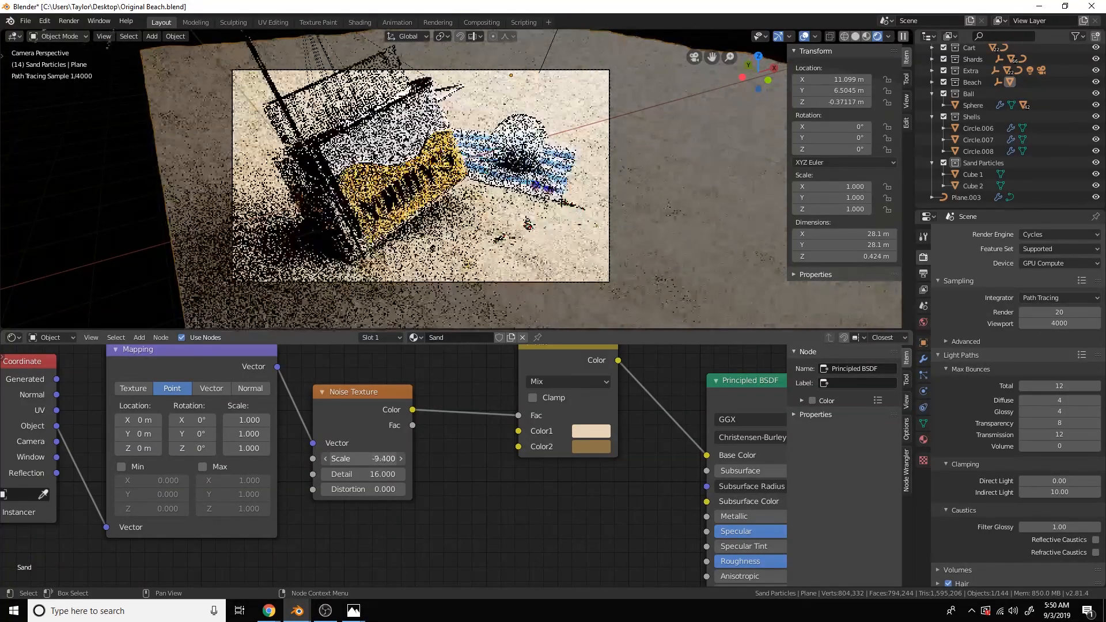
left_click(596, 448)
left_click_drag(695, 324, 695, 333)
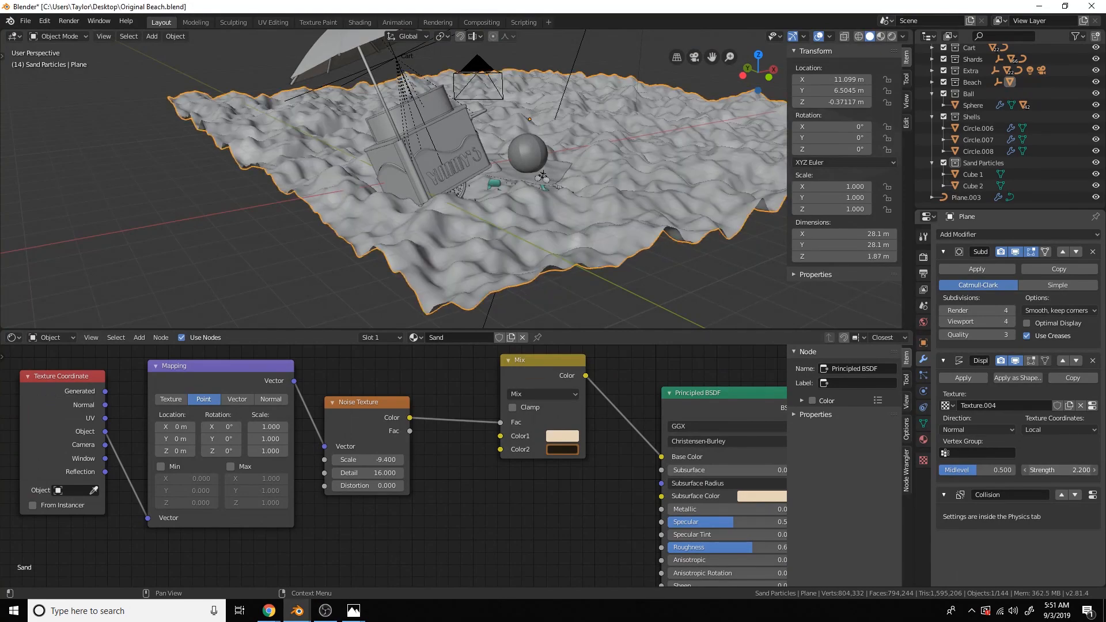
- Lower the sand plane's Displace strength to 1.9 and switch the viewport to rendered shading
left_click_drag(1060, 469, 1028, 469)
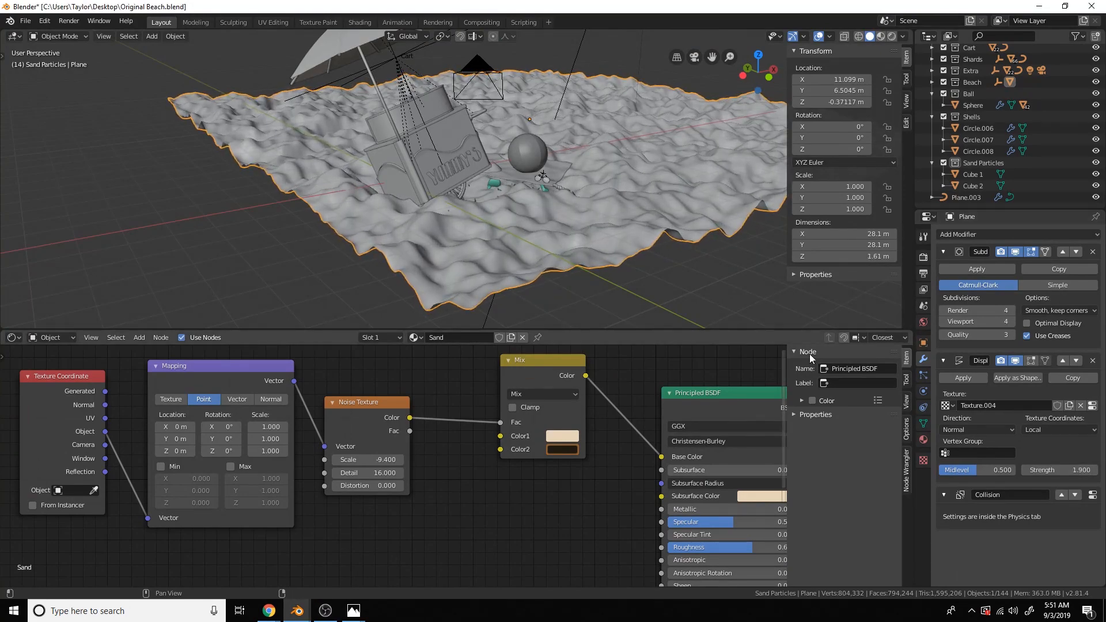
scroll(711, 260, "up", 4)
left_click(893, 36)
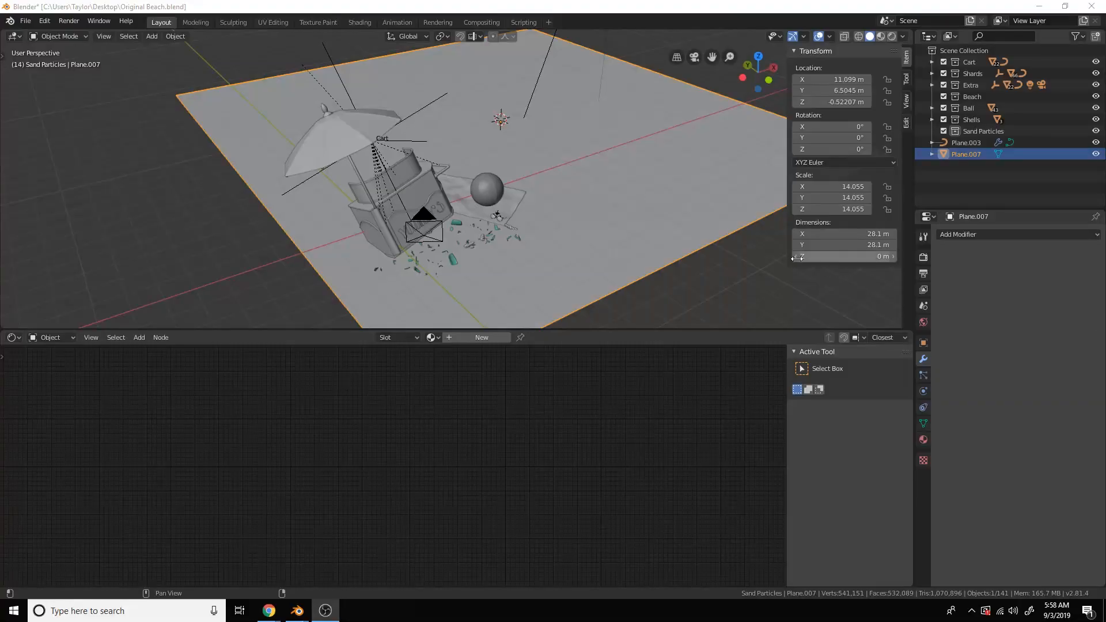
- Add a Subdivision Surface modifier to the flat ground plane, using the Simple method and a higher viewport subdivision level
middle_click_drag(663, 242, 720, 230)
left_click(996, 235)
left_click(895, 426)
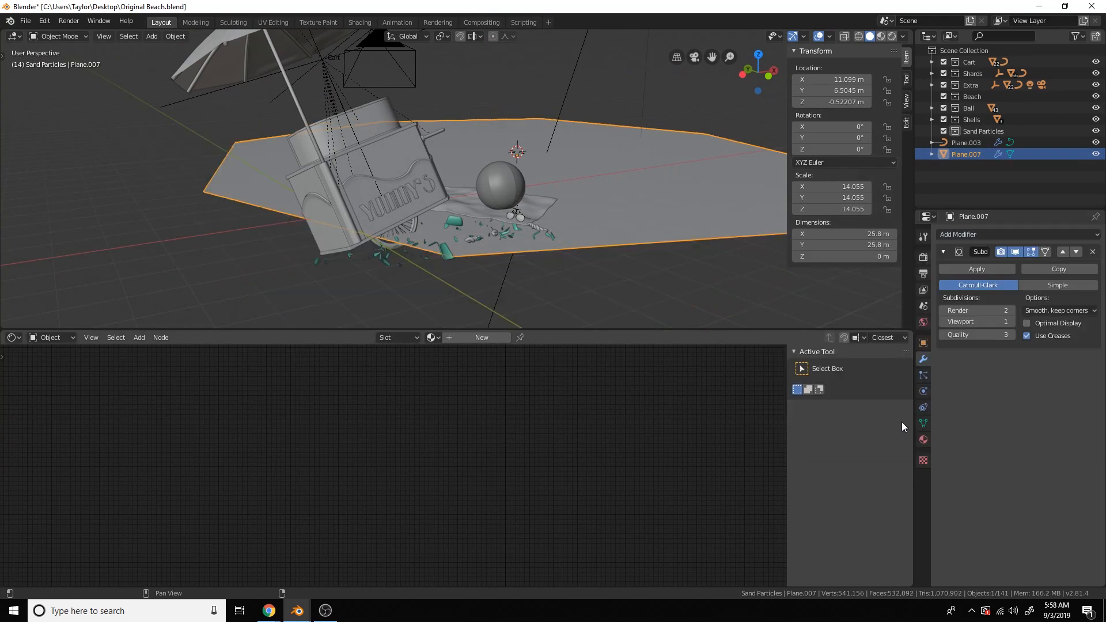
left_click(1058, 285)
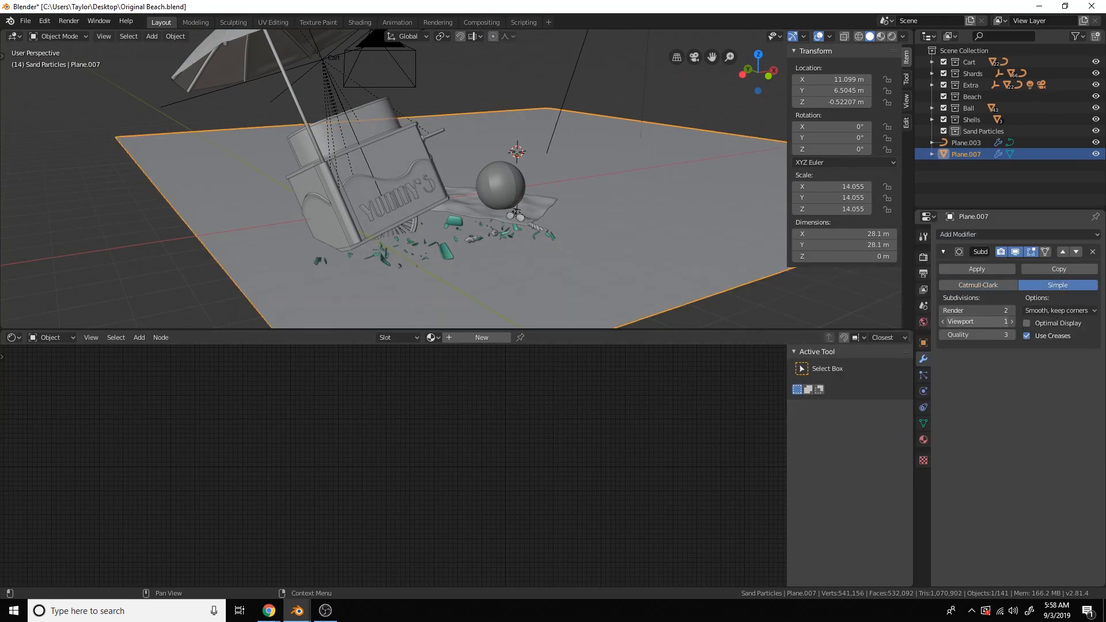
key("Return")
- Apply the Simple Subdivision Surface modifier to the ground plane
middle_click_drag(526, 127, 708, 173)
left_click(999, 270)
middle_click_drag(619, 227, 641, 232)
scroll(640, 228, "up", 2)
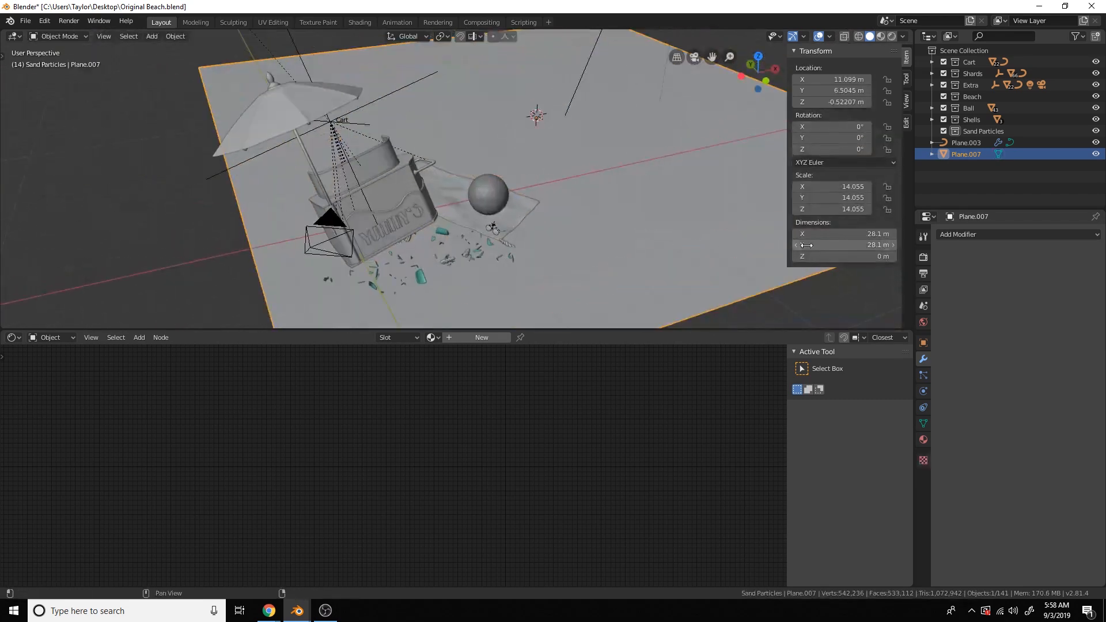
- Add a Subdivision Surface modifier with render and viewport levels of 4, plus a Displace modifier with a new texture, to the ground plane
left_click(966, 235)
left_click(918, 424)
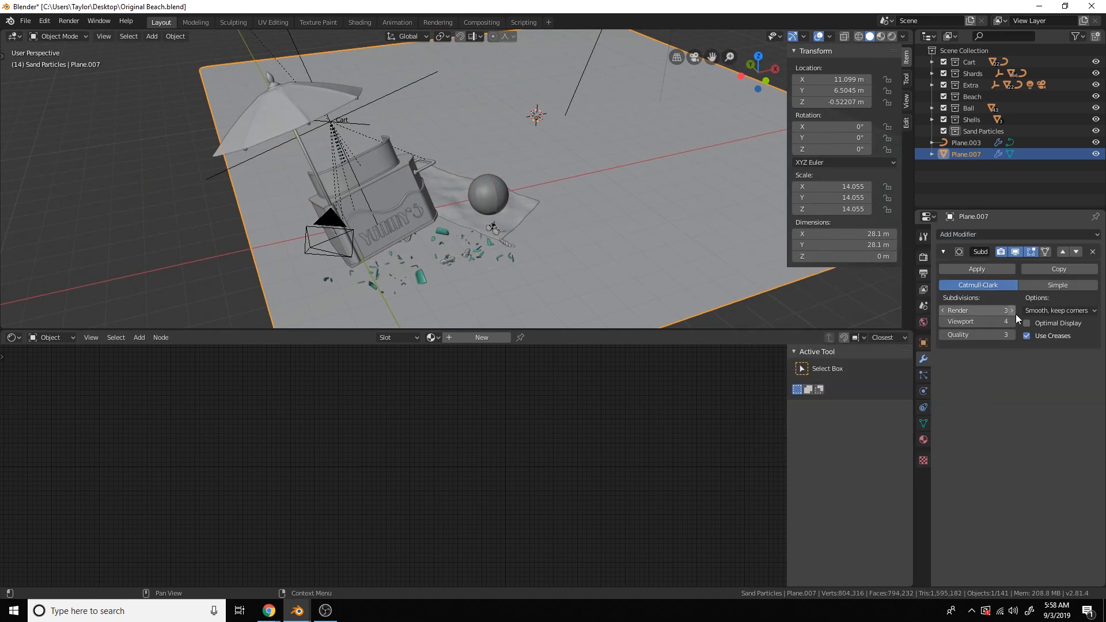
left_click(1014, 236)
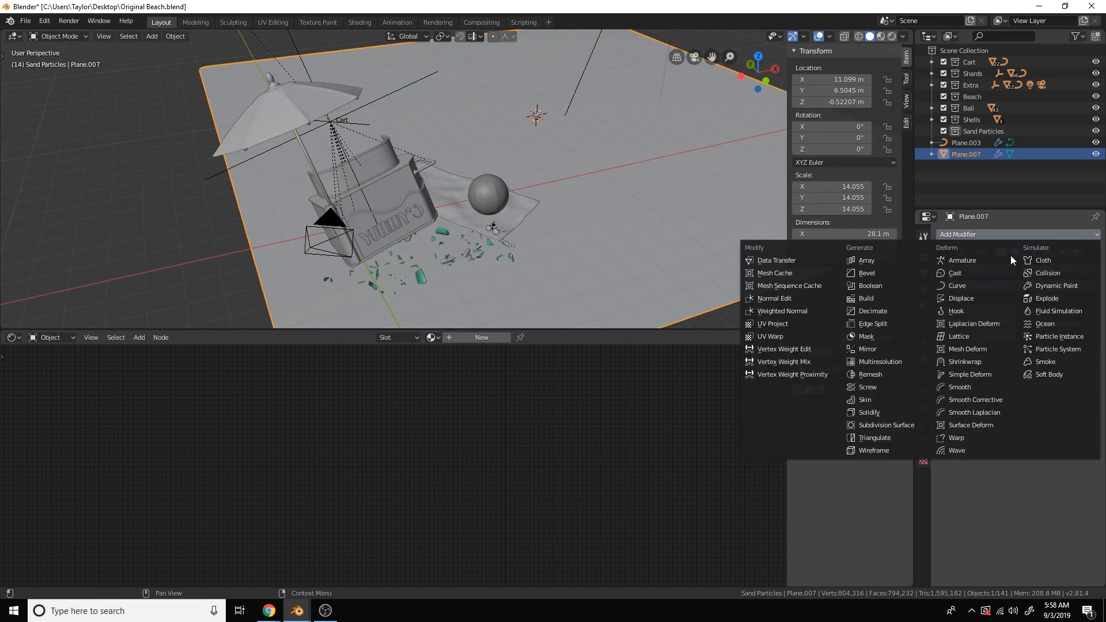
left_click(991, 301)
left_click(1063, 406)
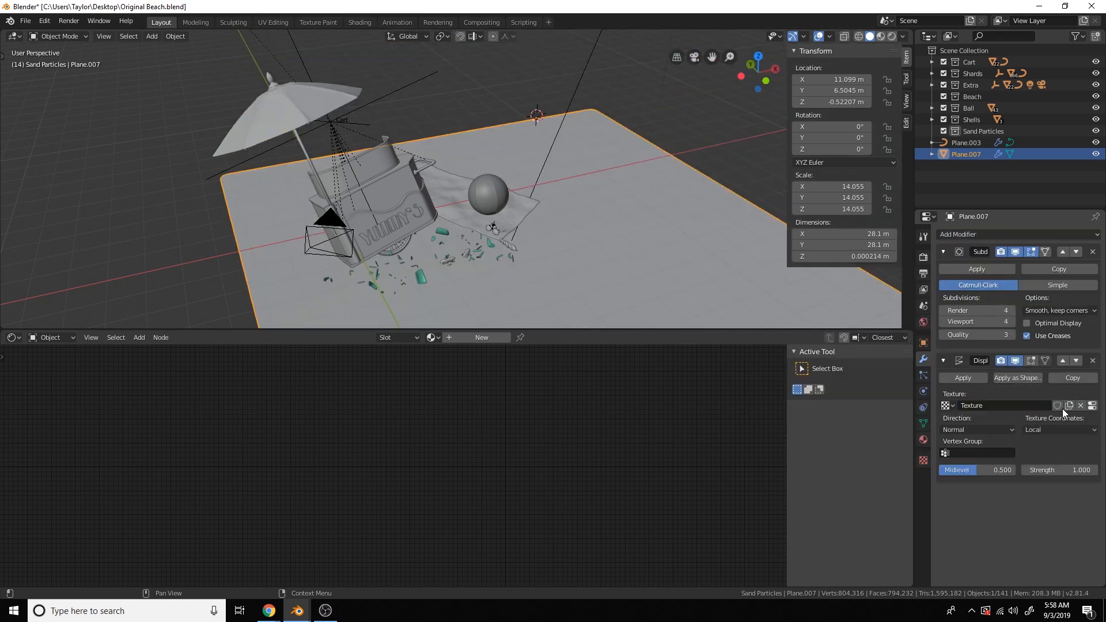
- Make the displacement texture a Clouds texture with a size of 0.85
left_click(1093, 406)
left_click(1031, 271)
left_click(1024, 310)
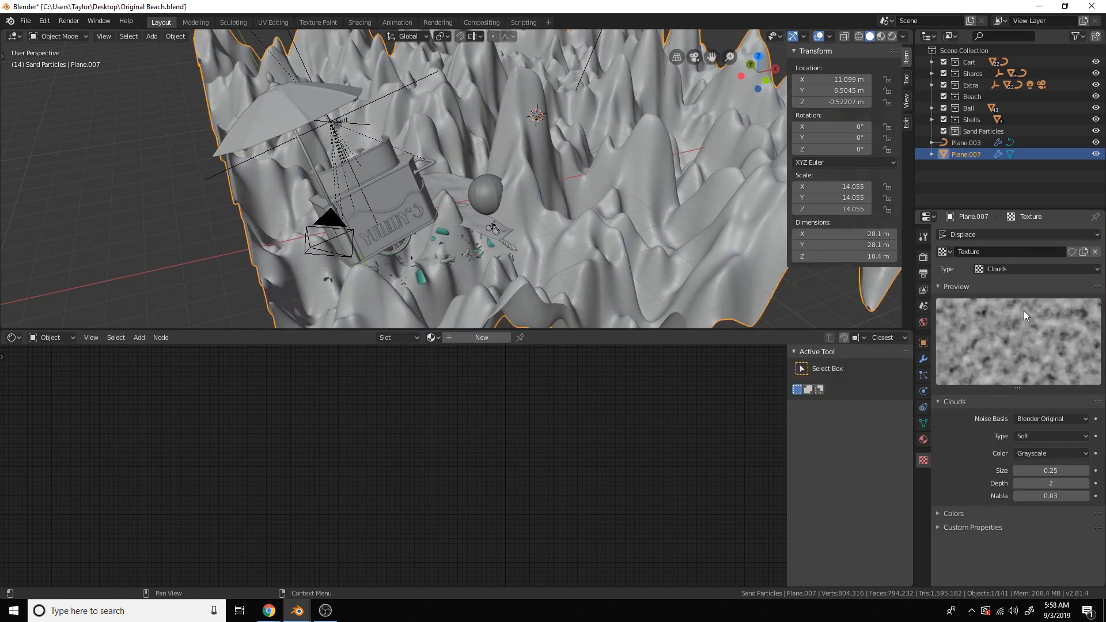
left_click(1059, 470)
key("Return")
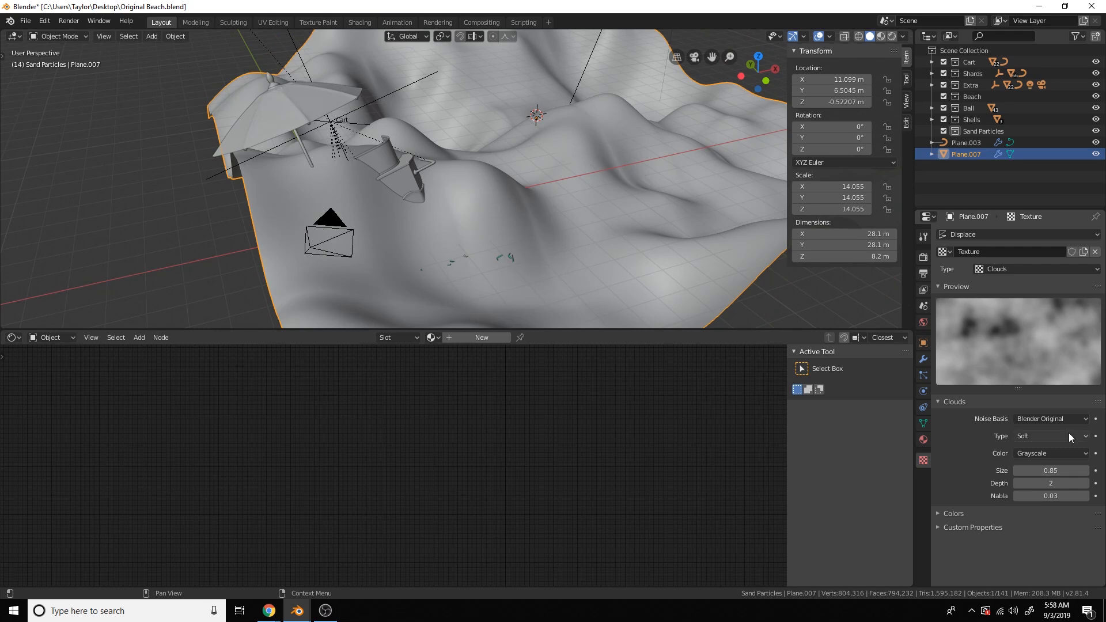
- Add a Plain Axes empty and raise it along Z above the middle of the terrain
scroll(600, 224, "down", 3)
key("shift+a")
mouse_move(588, 312)
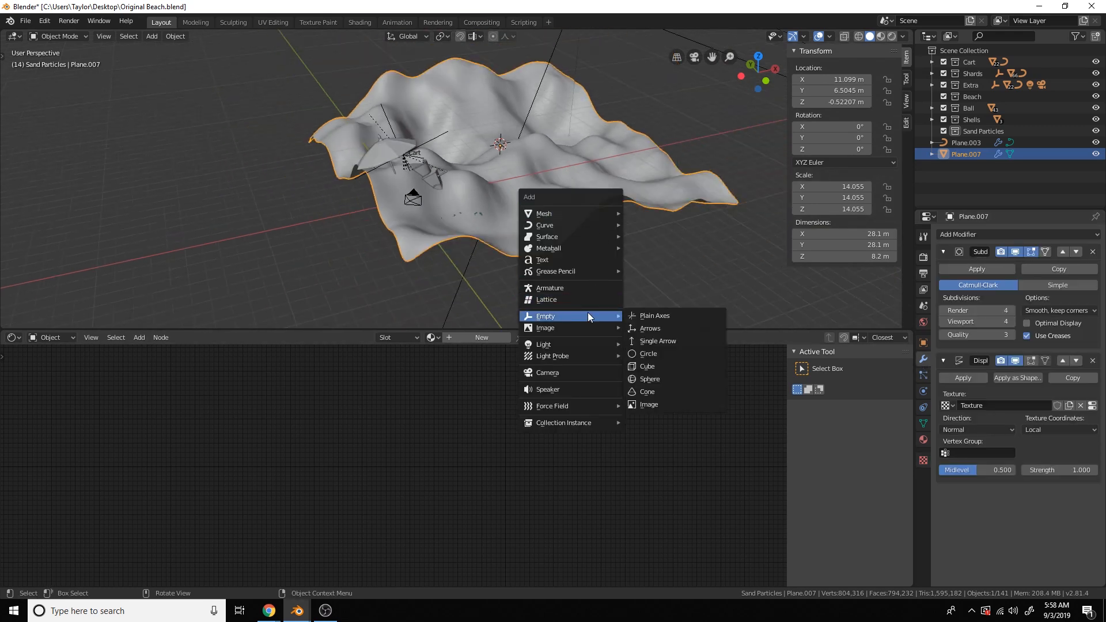
left_click(663, 312)
key("g")
key("z")
left_click(651, 296)
- Set the plane's Displace texture coordinates to Object and use the new empty as the reference object
left_click(604, 213)
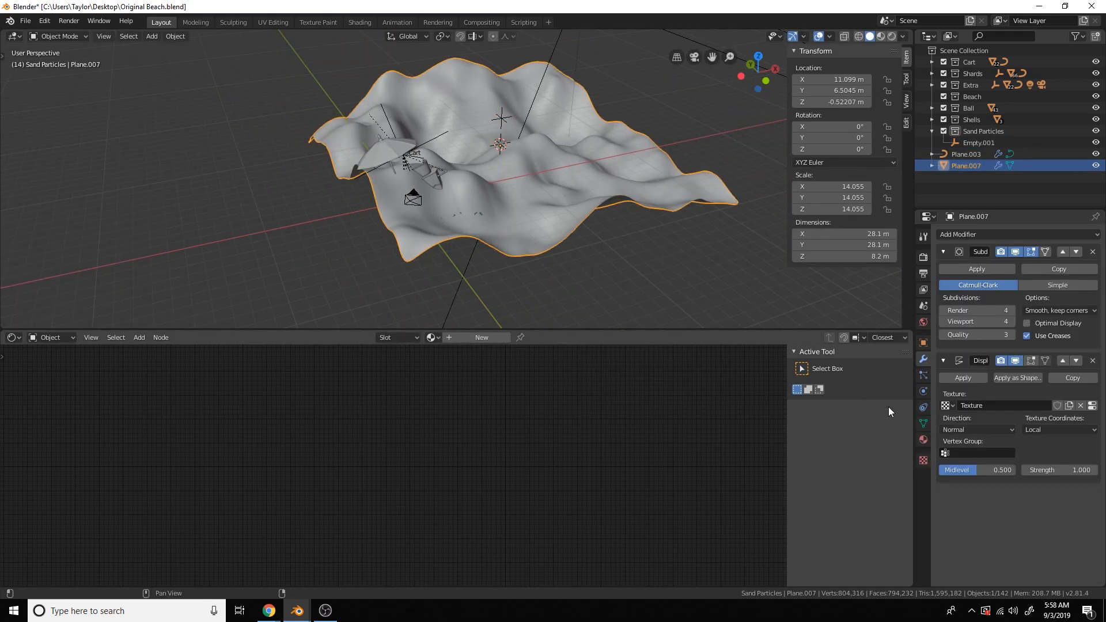
left_click(1059, 430)
left_click(1040, 468)
left_click(1090, 453)
left_click(502, 119)
- Scale the empty up uniformly to about 2.47, and stretch it along X to about 8.6
left_click(501, 119)
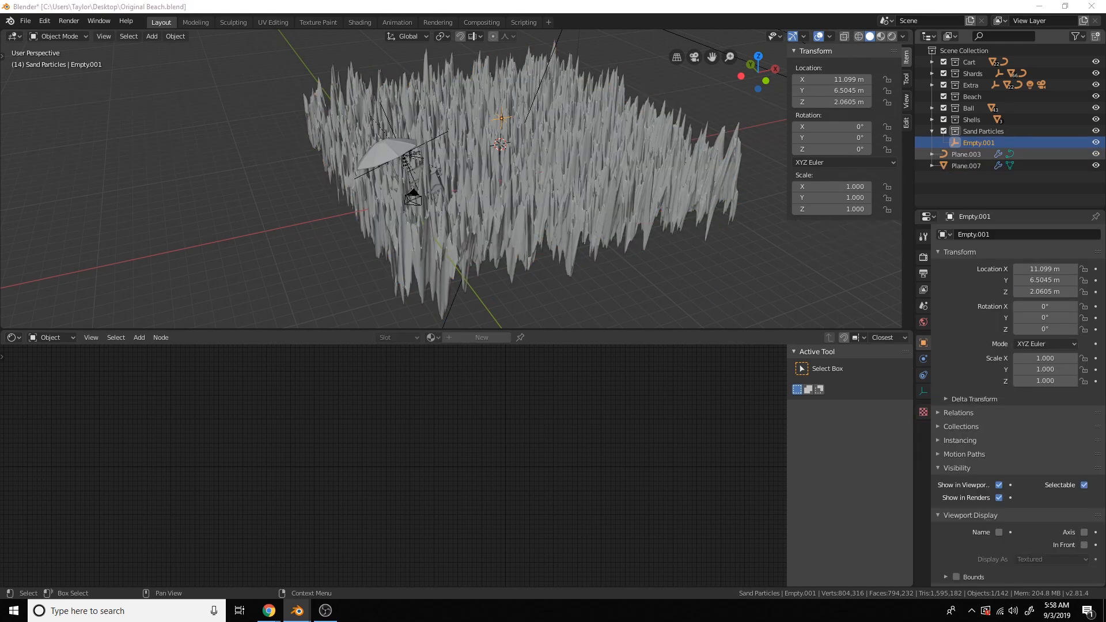
scroll(700, 133, "up", 2)
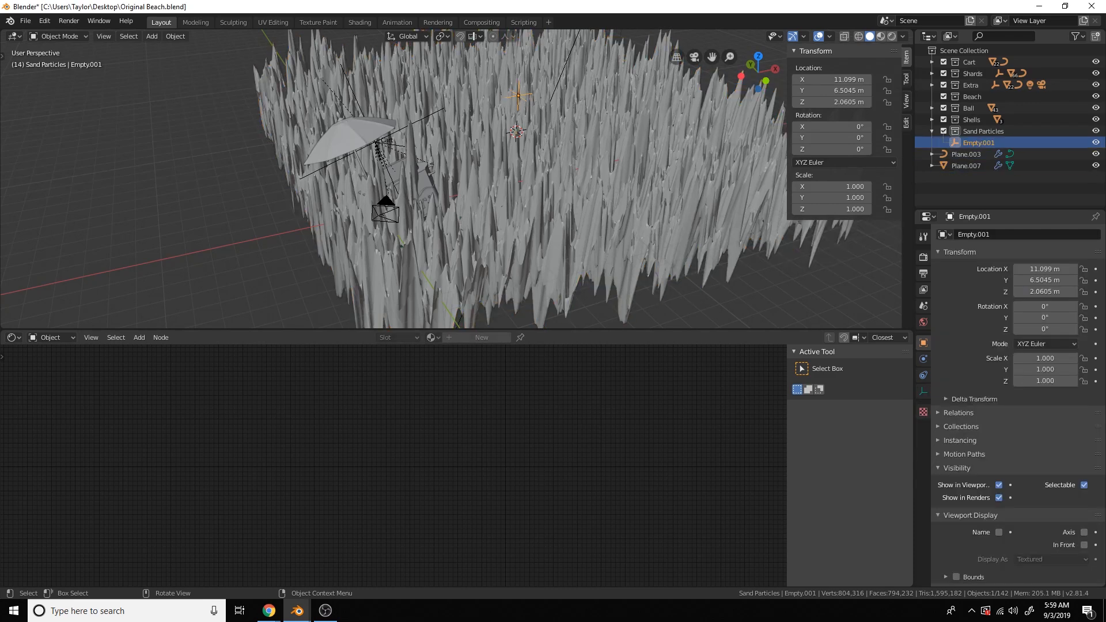
key("s")
left_click(585, 123)
key("s")
key("x")
left_click(762, 113)
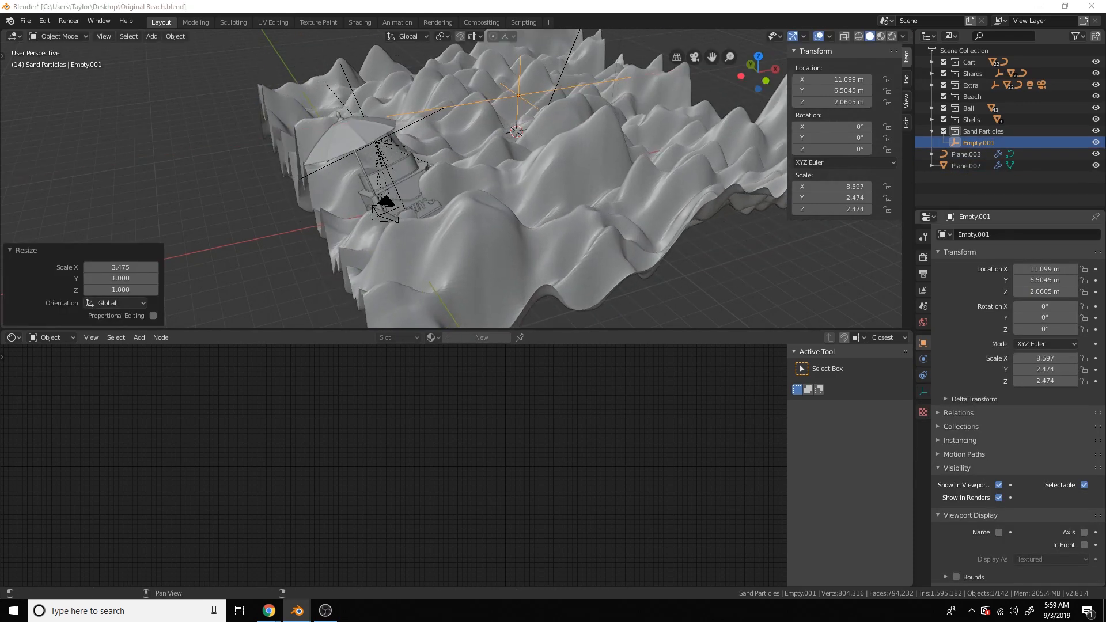
- Set the ground plane's Displace strength to 0.4
left_click(689, 223)
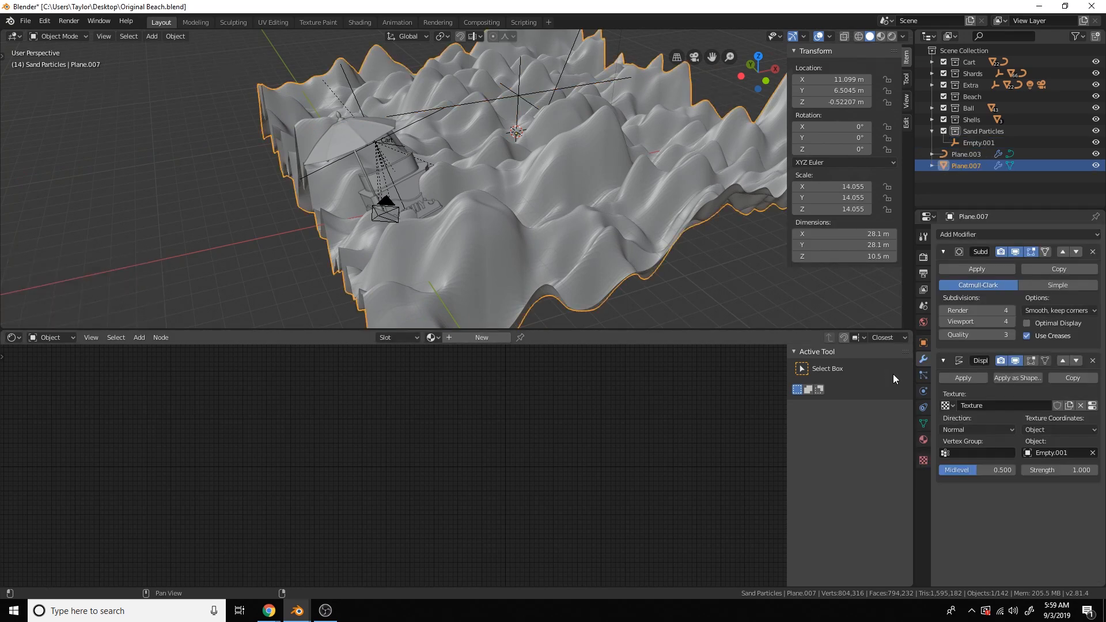
left_click(1055, 471)
type(".4")
key("Return")
- Scale the empty down uniformly to about 5.9 in X and 1.7 in Y and Z
left_click(625, 80)
key("s")
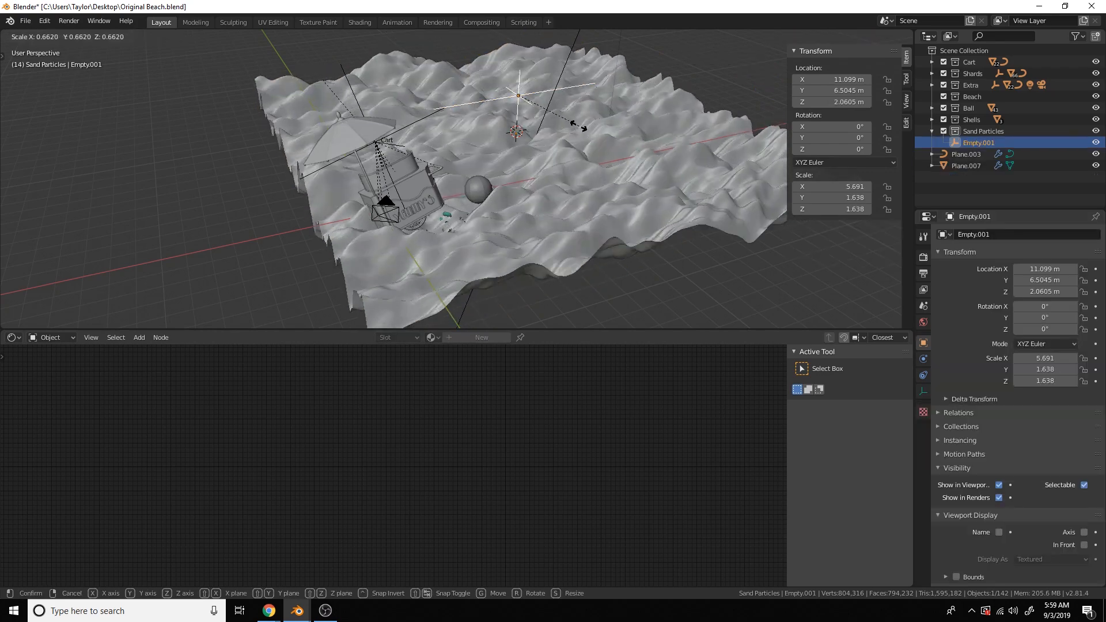
left_click(594, 141)
- Apply the ground plane's scale, and select the empty again
mouse_move(594, 143)
middle_mouse_down()
mouse_move(612, 126)
mouse_move(611, 168)
mouse_move(596, 160)
middle_mouse_up()
scroll(612, 125, "up", 3)
left_click(596, 160)
key("ctrl+a")
left_click(596, 160)
left_click(479, 78)
middle_click_drag(479, 79, 624, 189)
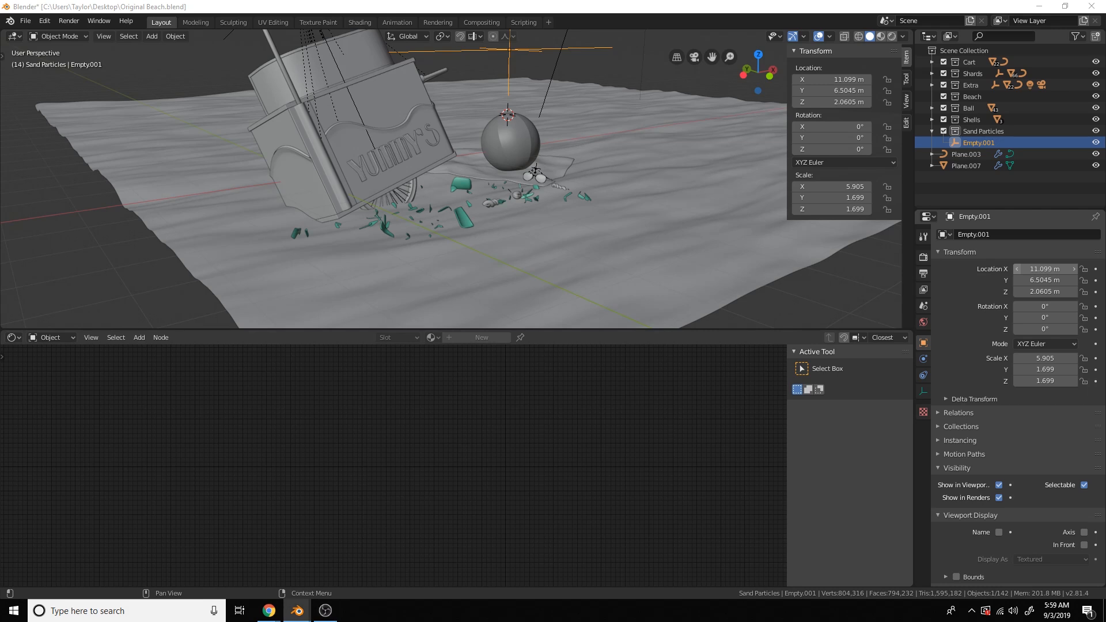
- Add a second Displace modifier with its own new texture to the ground plane
left_click(634, 268)
left_click(960, 235)
left_click(956, 302)
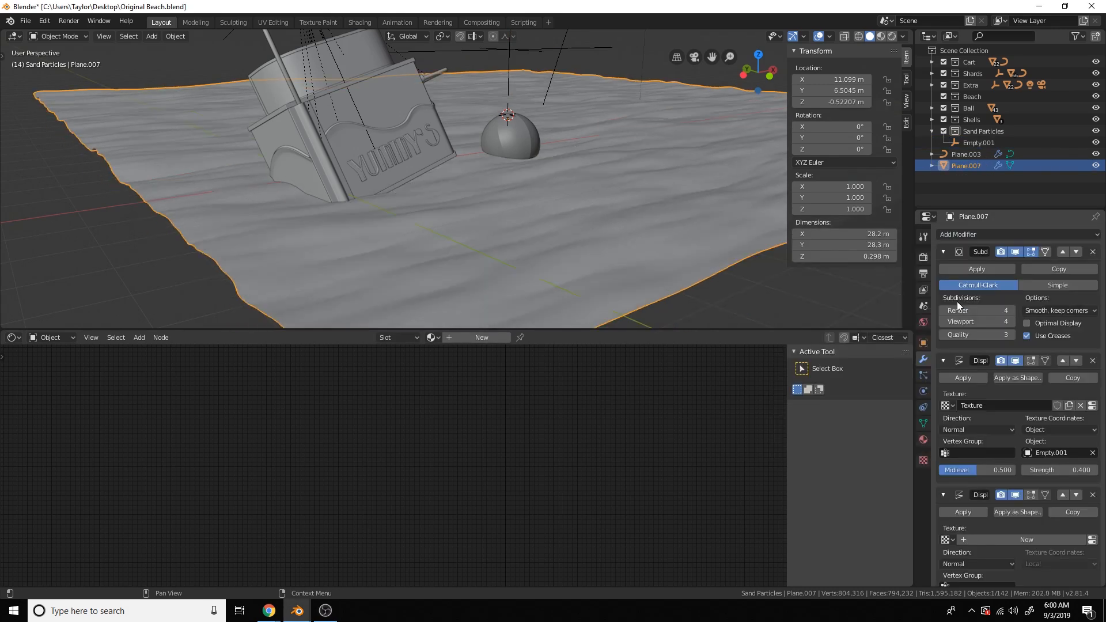
left_click(1052, 540)
- Set the second displacement texture to Clouds with size 0.85, Hard noise and a depth of 10
left_click(1092, 541)
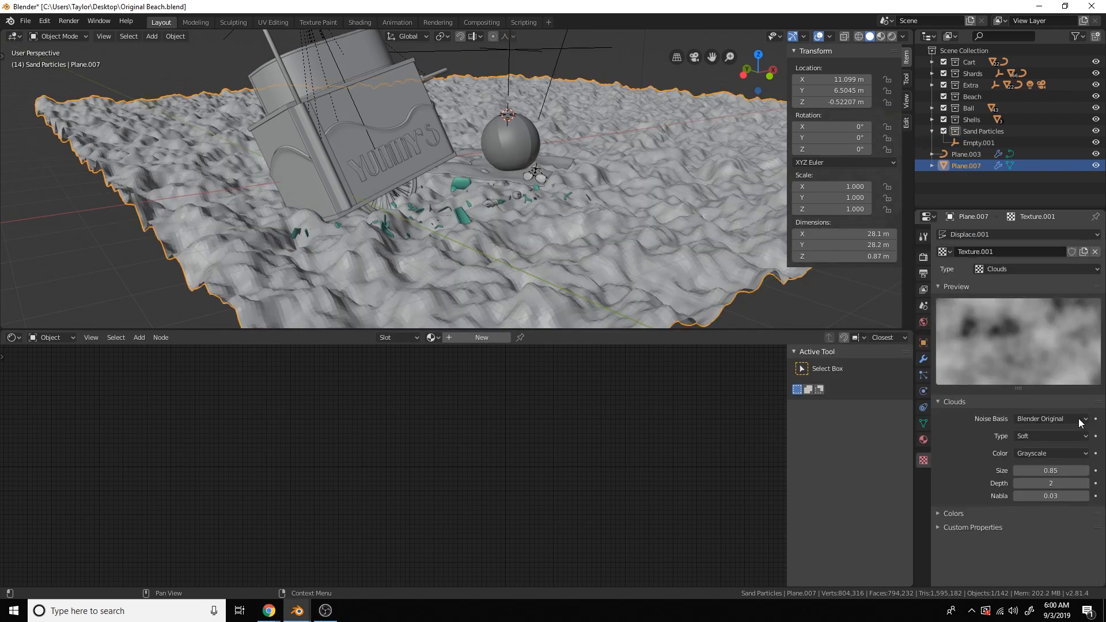
left_click(1046, 436)
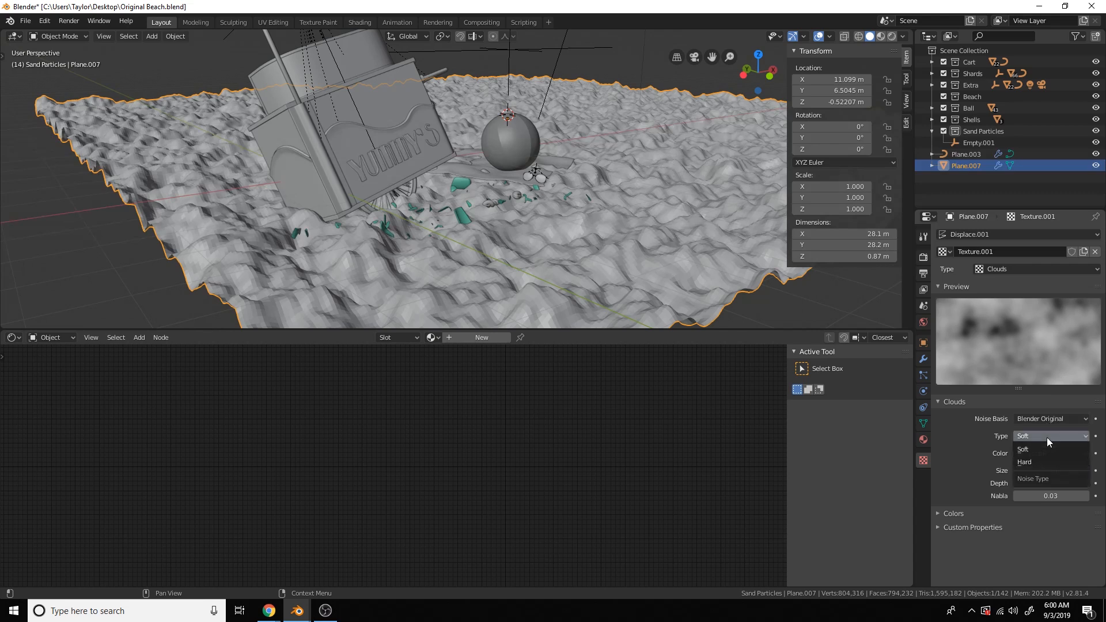
left_click(1047, 462)
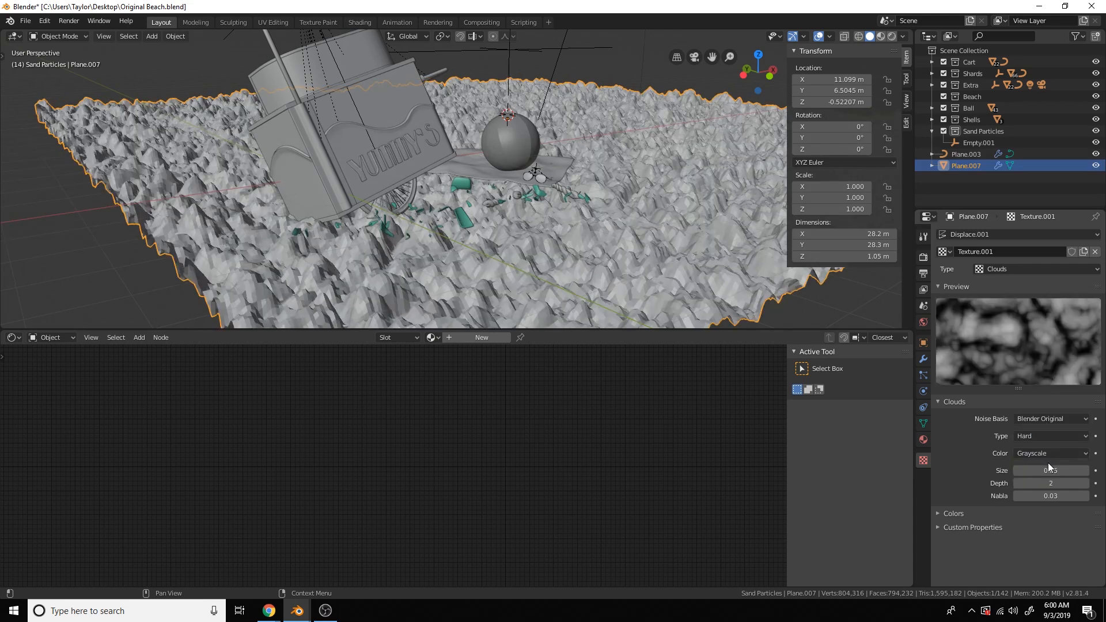
left_click(1064, 482)
type("10")
key("Return")
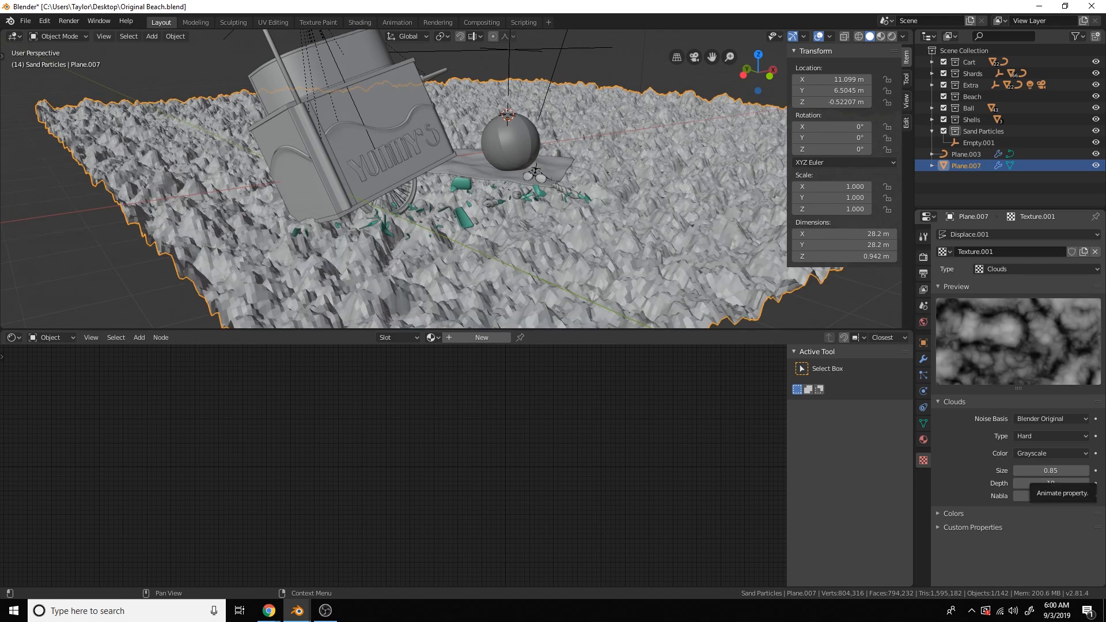
- Change the second Displace modifier's direction to Y and inspect the sand surface up close
left_click(924, 359)
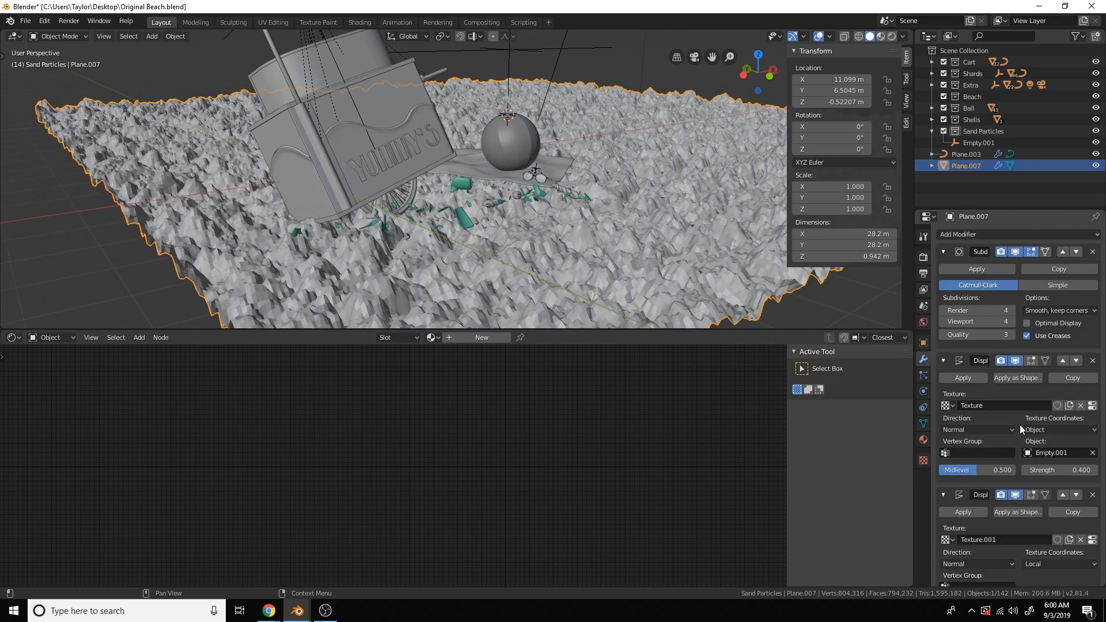
scroll(1006, 518, "down", 2)
left_click(996, 528)
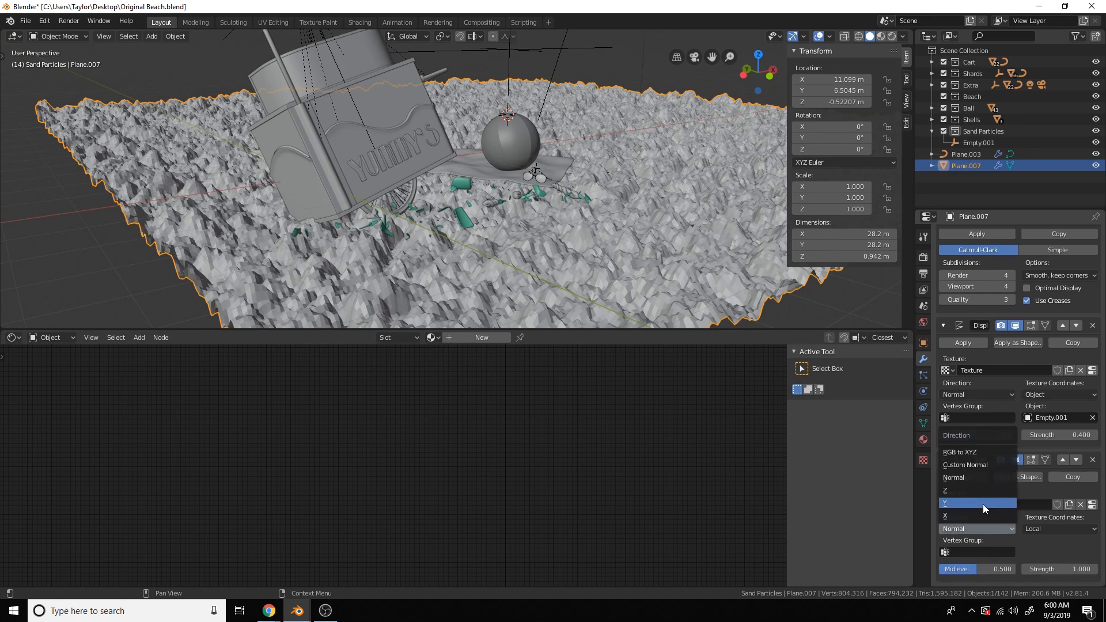
left_click(983, 505)
middle_click_drag(619, 238, 640, 255)
scroll(639, 255, "up", 3)
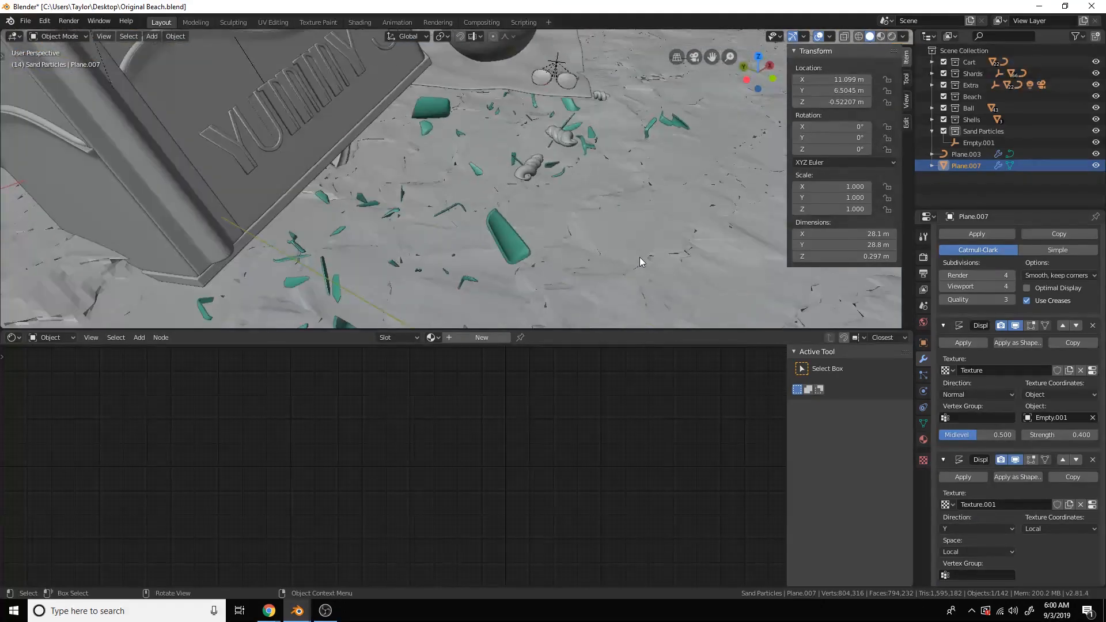
scroll(1045, 499, "down", 1)
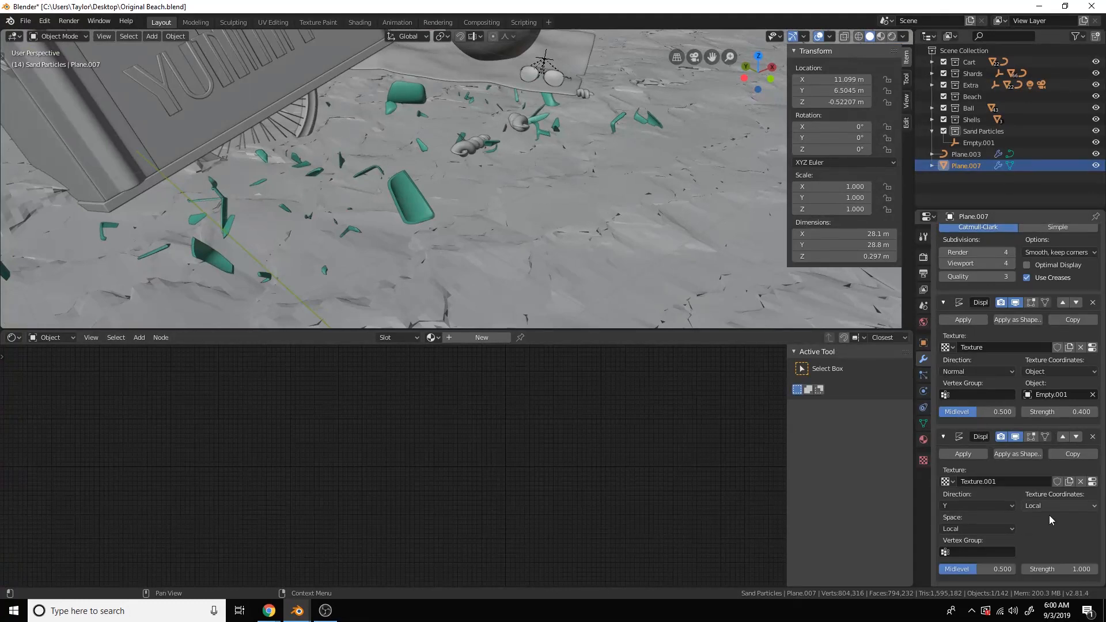
- Set the second Displace modifier's strength to 0.5 and check the surface around the cart
left_click(1069, 566)
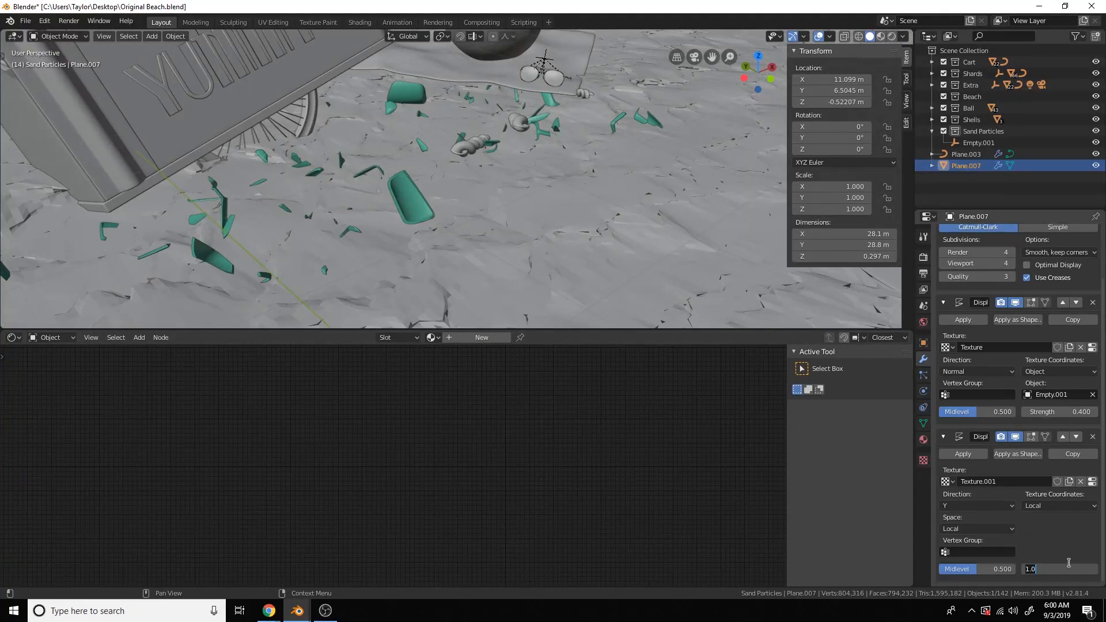
key("Return")
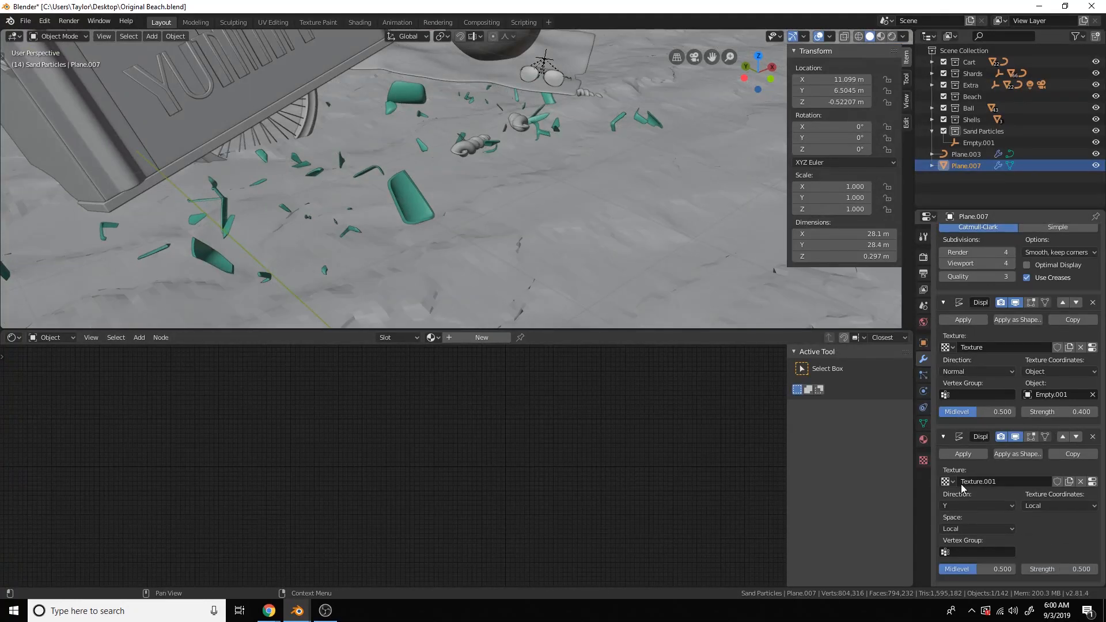
scroll(636, 274, "down", 5)
middle_click_drag(636, 275, 706, 246)
middle_click_drag(666, 199, 564, 203)
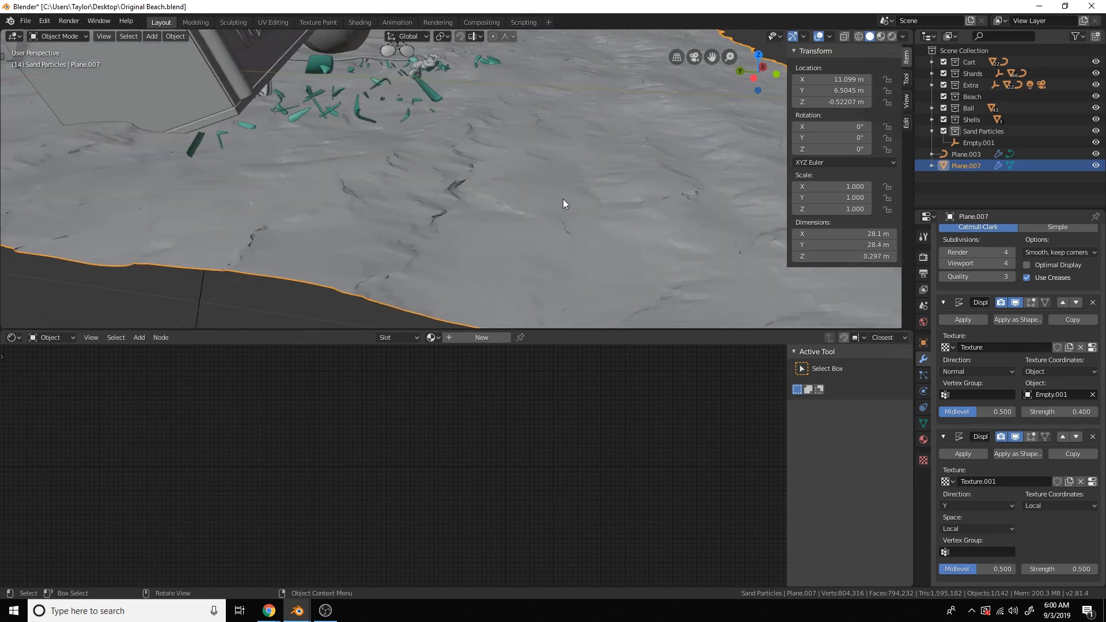
- Add a second Subdivision Surface modifier below the displacements on the ground plane and set its viewport level to 2
middle_click_drag(555, 164, 654, 59)
scroll(1004, 264, "up", 3)
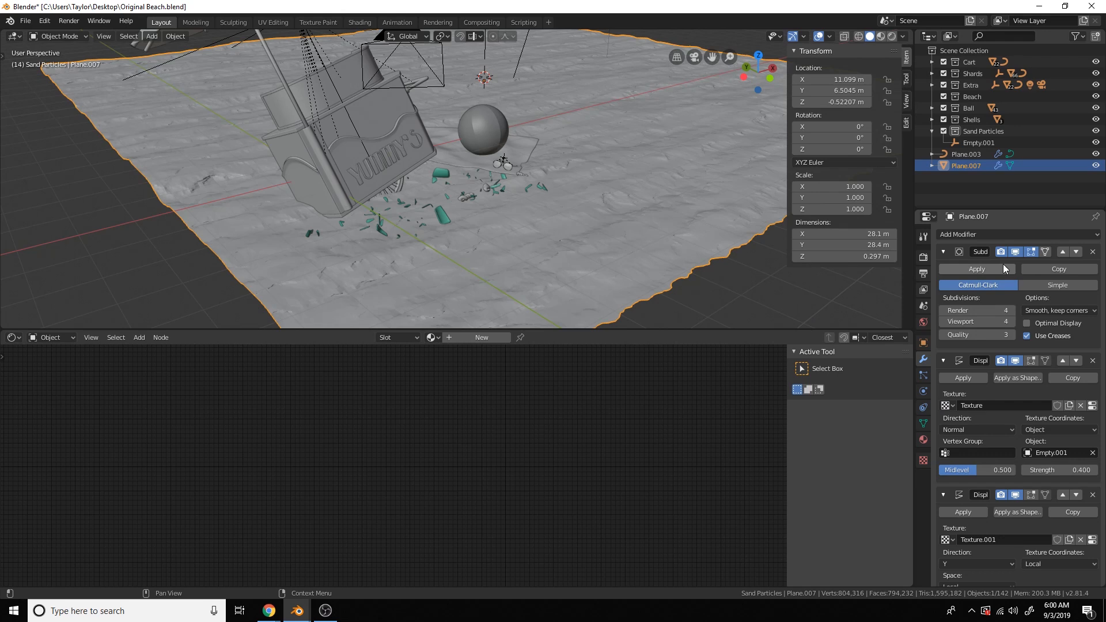
left_click(995, 234)
left_click(907, 424)
scroll(1073, 461, "down", 3)
scroll(1073, 466, "down", 4)
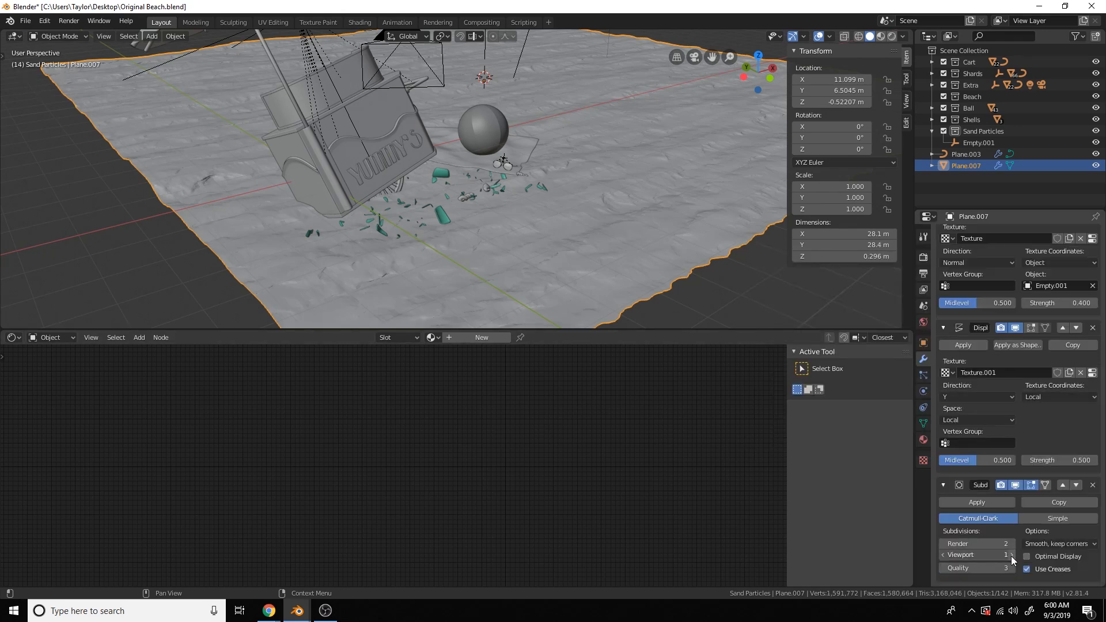
middle_click_drag(553, 248, 689, 252)
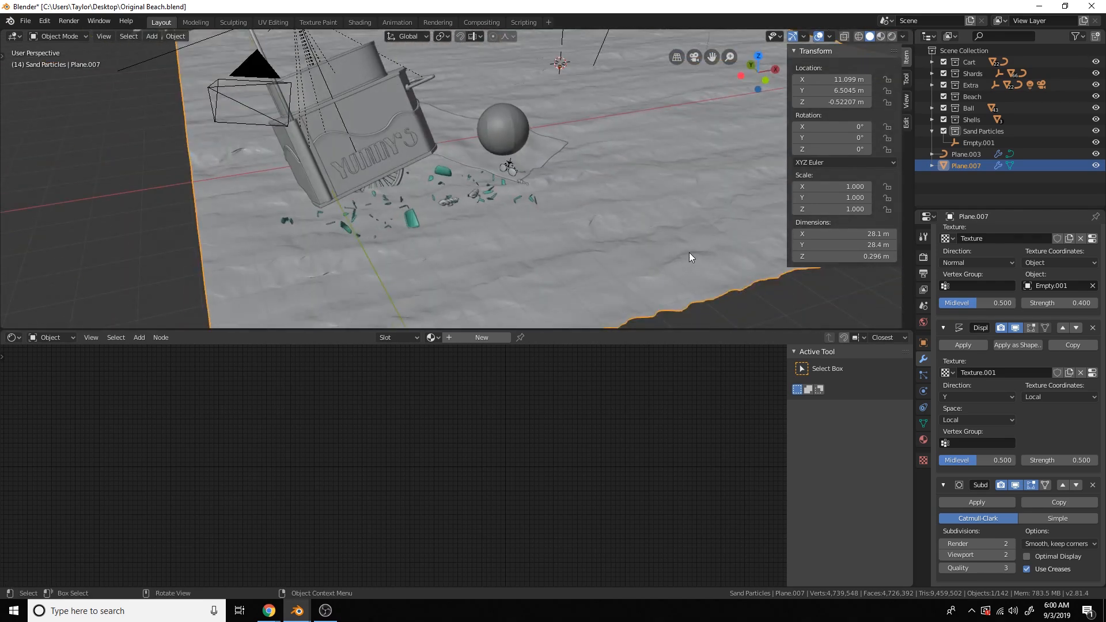
- Create a new material for the ground plane and name it Beach Sand
left_click(487, 341)
double_click(468, 337)
type("Beach San")
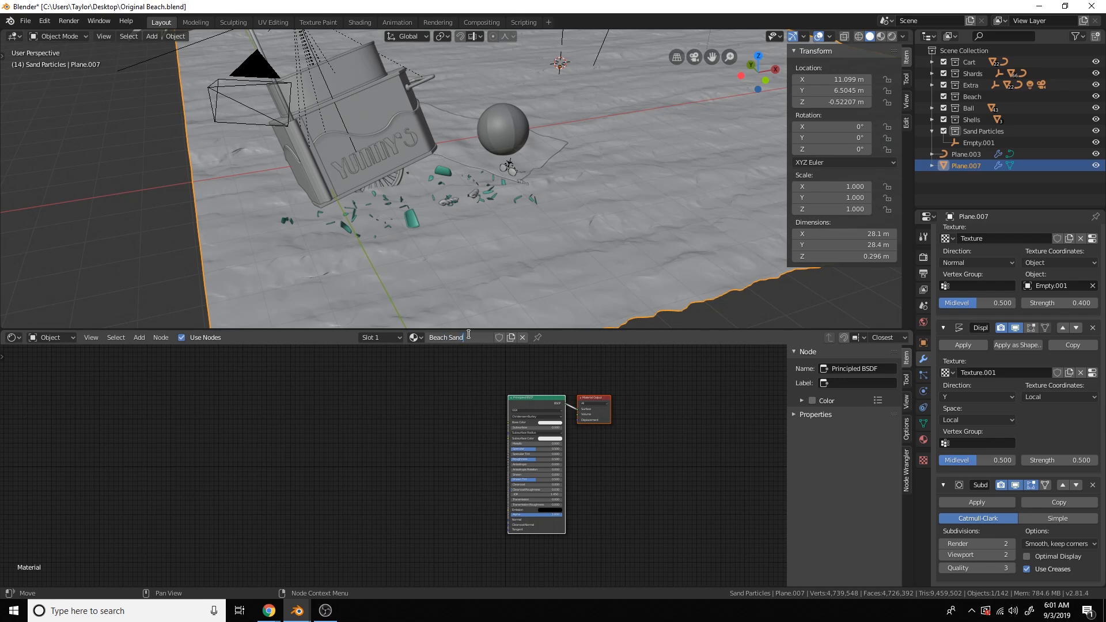
type("d")
key("Return")
- Add a Voronoi Texture node to the Beach Sand material and preview it on the ground in rendered shading
left_click(461, 416)
scroll(432, 444, "up", 4)
middle_click_drag(432, 444, 613, 454)
key("shift+a")
type("s")
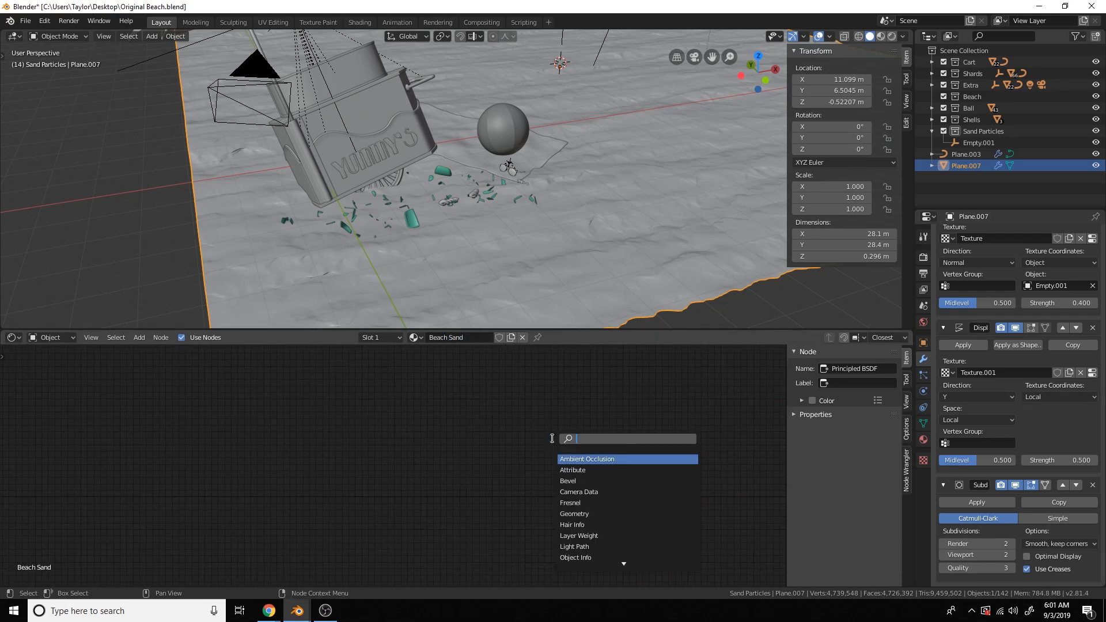
type("vor")
key("Return")
left_click(548, 432)
left_click(558, 442, "ctrl+shift")
scroll(701, 271, "up", 1)
left_click(892, 36)
- Set the Voronoi Texture's scale to 500
middle_click_drag(491, 428, 357, 416)
scroll(432, 467, "up", 8)
double_click(438, 477)
type("500")
key("Return")
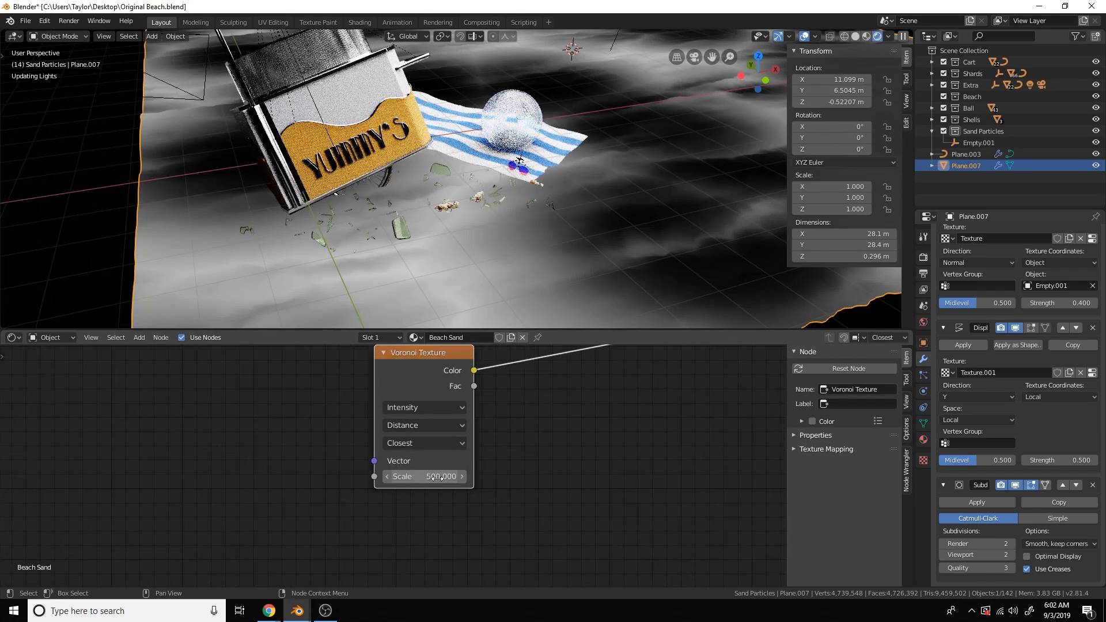
scroll(447, 480, "down", 2)
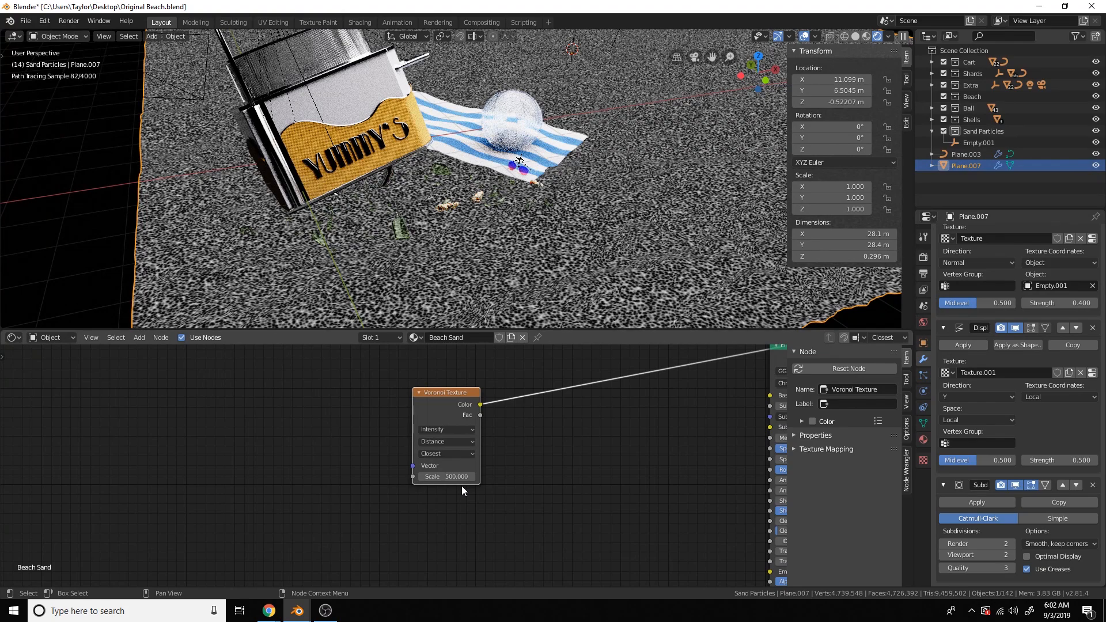
- Add Texture Coordinate and Mapping nodes to the Voronoi Texture and feed the Mapping with Object coordinates
key("ctrl+t")
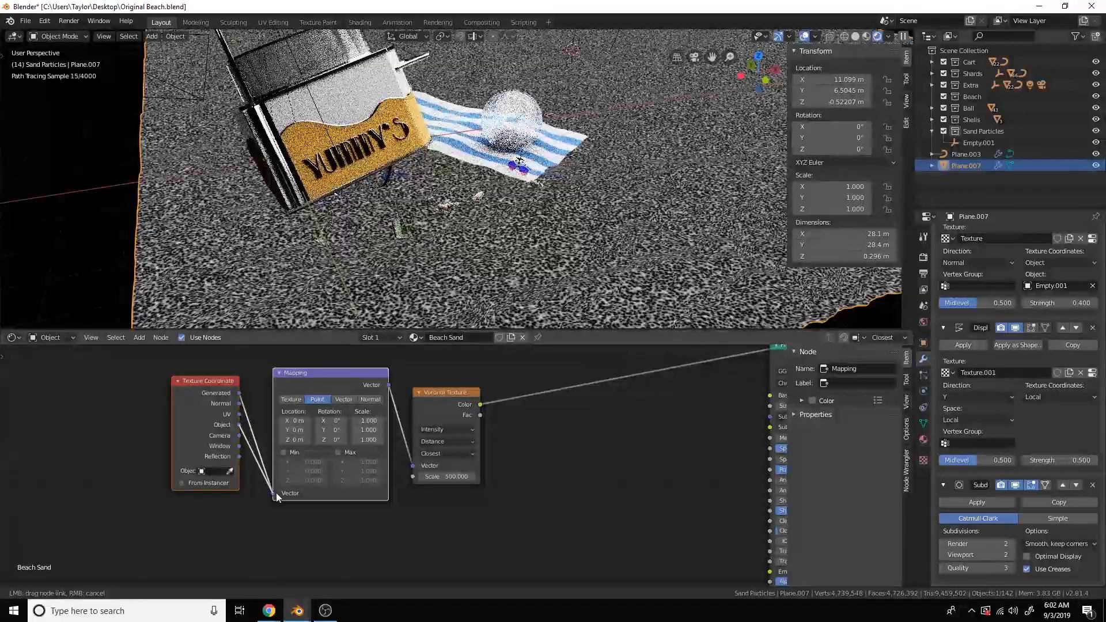
left_click_drag(277, 494, 276, 494)
middle_click_drag(369, 440, 472, 430)
- Add a Noise Texture driven by the same Mapping node and set its scale to 200 and detail to 10
key("shift+a")
type("s")
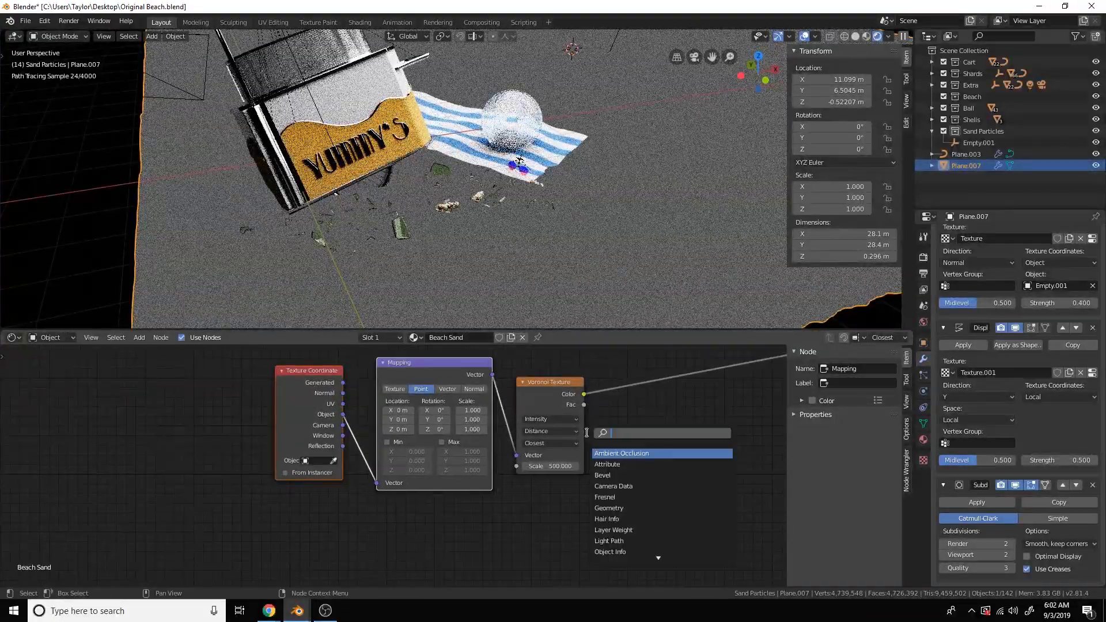
type("noi")
key("Return")
left_click(524, 489)
left_click_drag(493, 375, 524, 526)
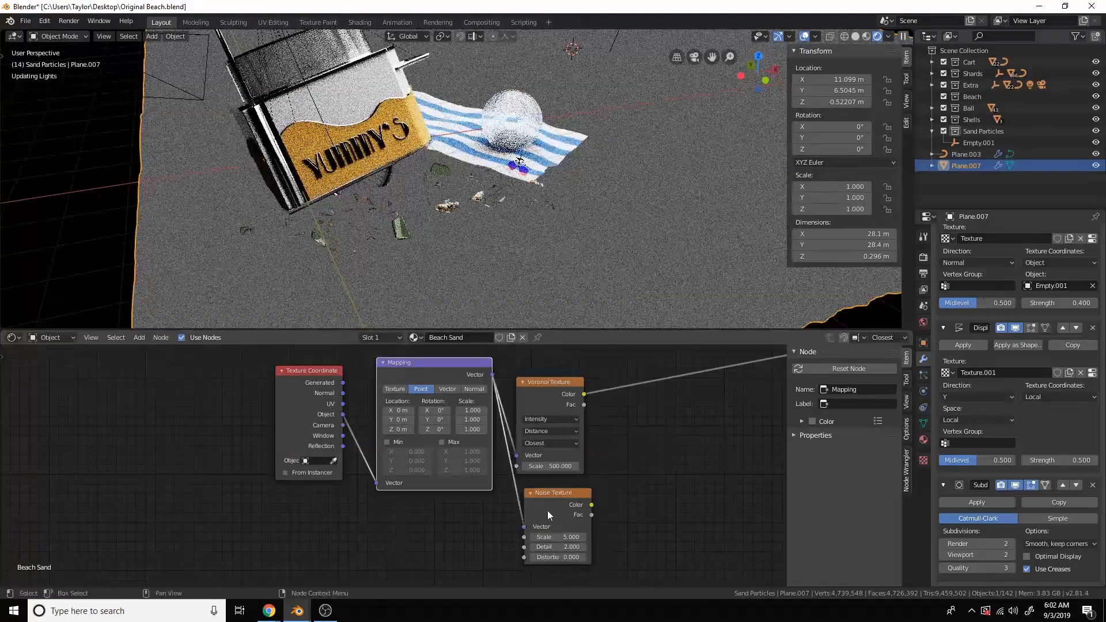
left_click(548, 512, "ctrl+shift")
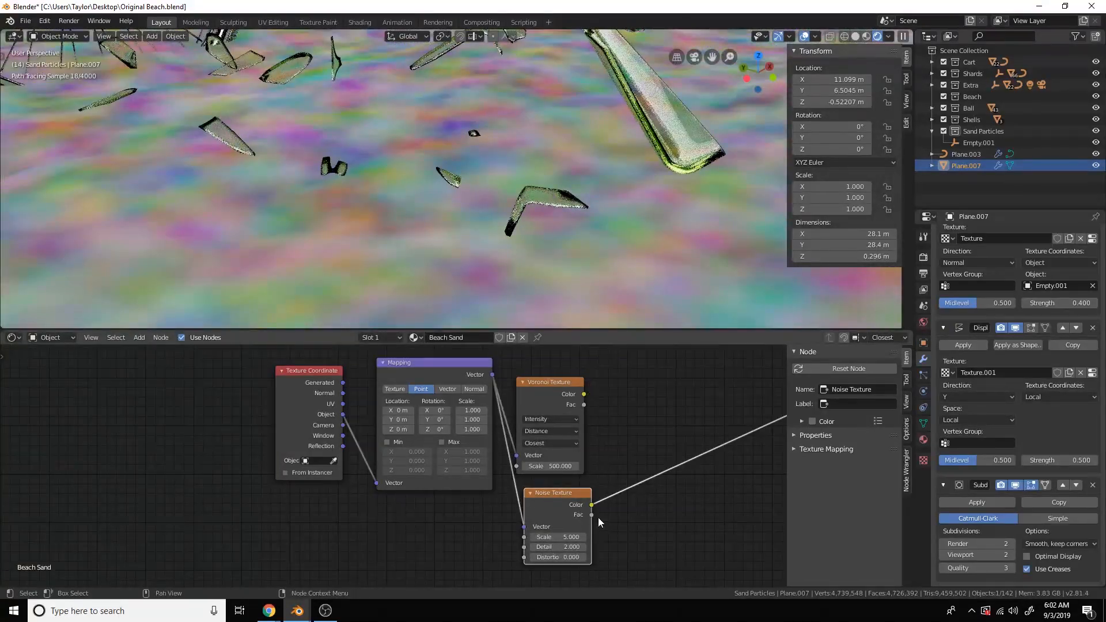
type("0")
key("Return")
- Blend the Voronoi color and the Noise Fac output in a MixRGB node with a factor of 0.4
middle_click_drag(701, 421, 557, 445)
key("shift+a")
type("smix")
key("Down")
key("Return")
left_click(558, 446)
left_click_drag(448, 540, 562, 519)
left_click_drag(440, 419, 558, 509)
left_click(582, 456)
scroll(582, 456, "down", 1)
scroll(582, 457, "up", 3)
scroll(530, 477, "down", 12)
- Duplicate the whole group of coordinate, texture and mix nodes below the original and preview the copy
middle_click_drag(530, 478, 606, 466)
key("b")
left_click_drag(603, 529, 279, 380)
middle_click_drag(478, 429, 535, 408)
key("g")
left_click(458, 407)
key("shift+d")
left_click(467, 506)
middle_click_drag(468, 506, 556, 455)
left_click(561, 468, "ctrl+shift")
- Set the duplicated Mapping node's rotation to 0.01° on all three axes
scroll(531, 438, "up", 10)
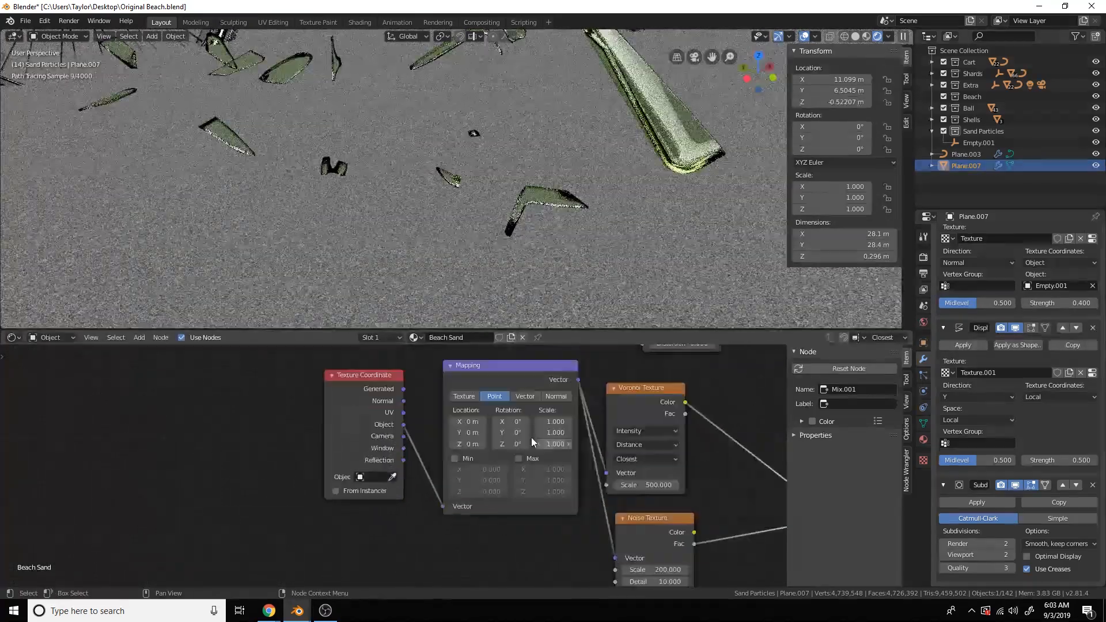
scroll(531, 437, "up", 1)
left_click(533, 418)
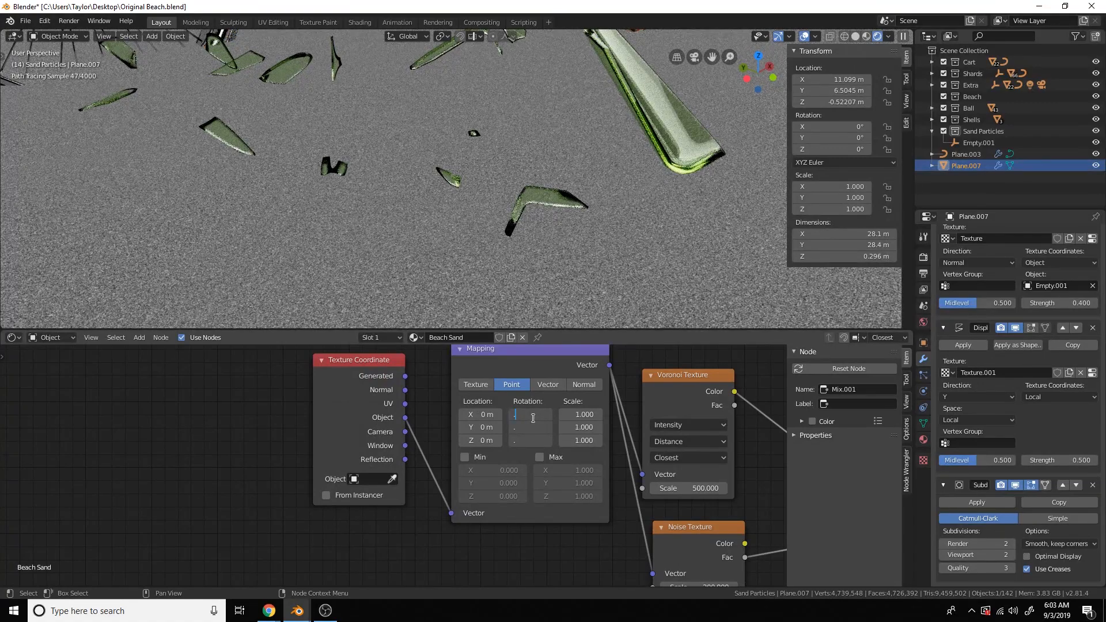
key("Return")
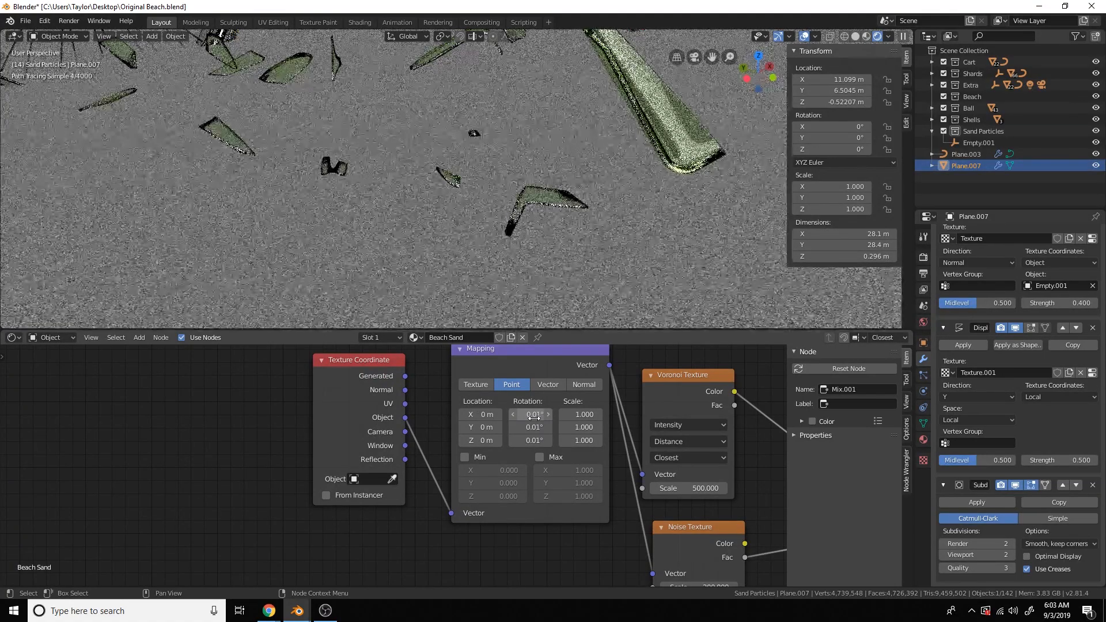
- Duplicate a Mix node to combine both texture groups and set its blend type to Difference
scroll(559, 421, "down", 9)
middle_click_drag(617, 398, 411, 432)
left_click(481, 387)
key("shift+d")
left_click(555, 438)
left_click_drag(503, 349, 526, 432)
scroll(572, 408, "up", 5)
left_click(613, 382)
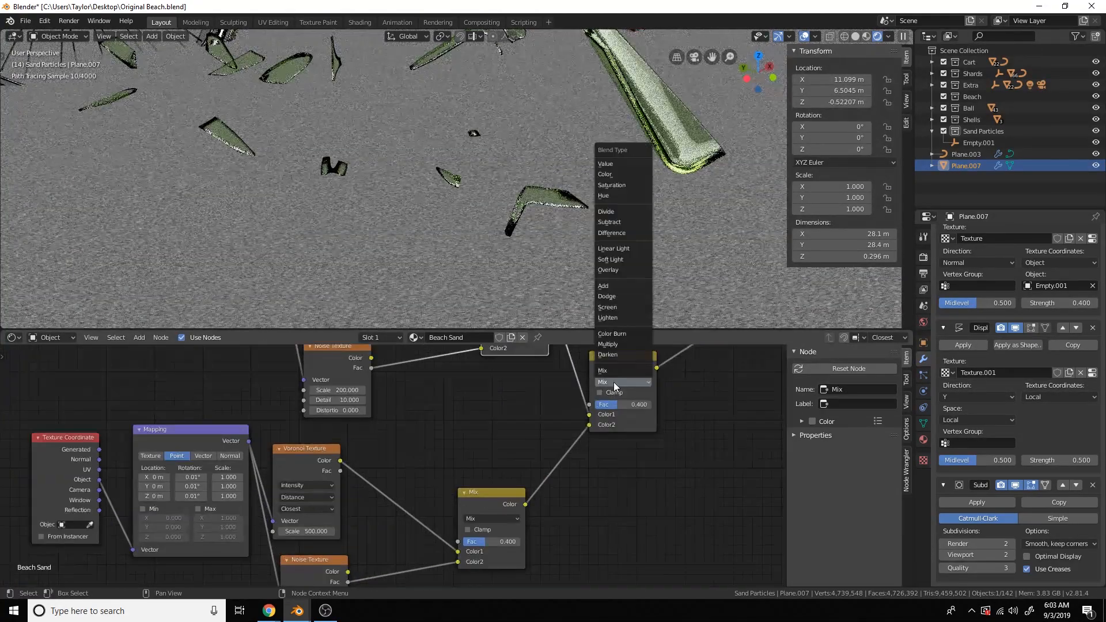
left_click(629, 233)
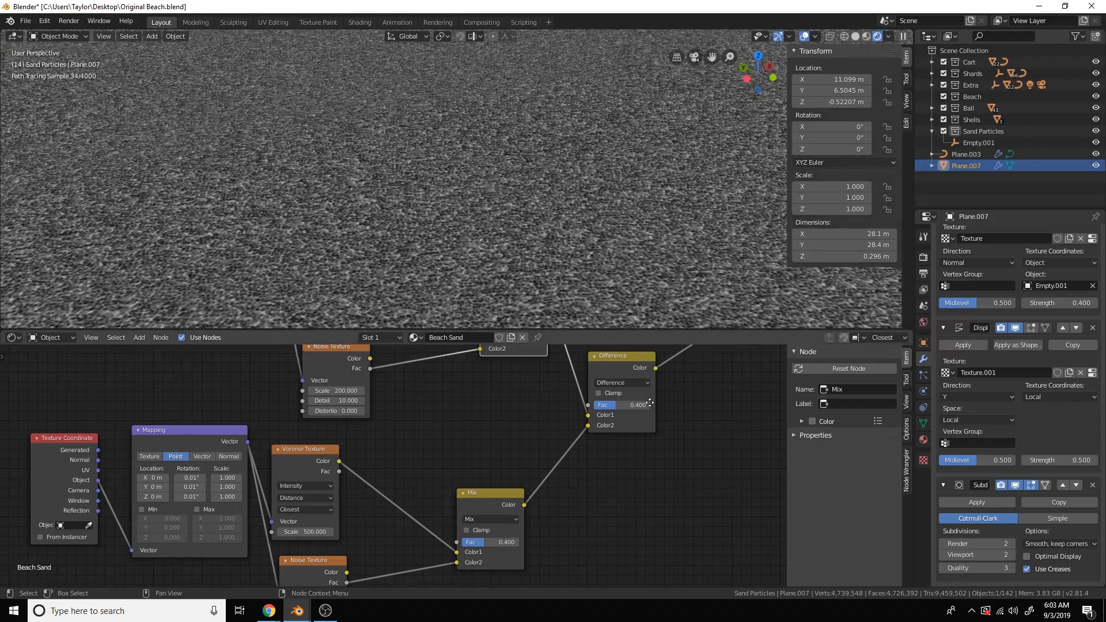
- Set the Difference node's factor to 0.575 and check the sand grain on the whole ground
middle_click_drag(658, 400, 583, 407)
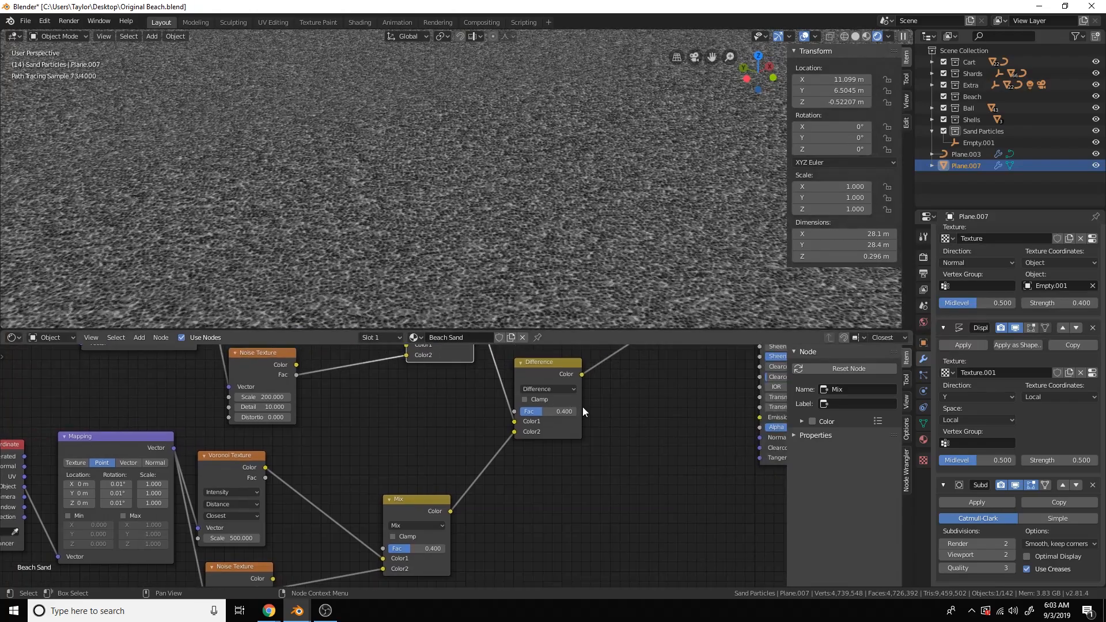
scroll(583, 407, "up", 2)
key("Return")
left_click_drag(598, 396, 604, 397)
scroll(595, 397, "down", 2)
scroll(578, 223, "down", 5)
scroll(579, 223, "down", 3)
scroll(518, 496, "down", 6)
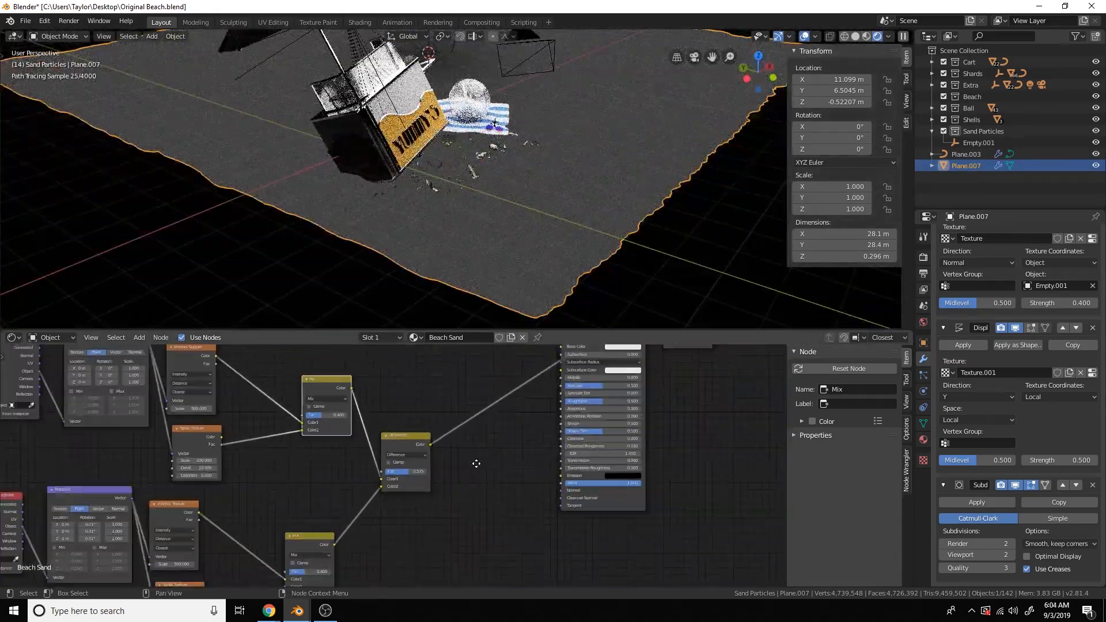
- Move all texture and mix nodes farther from the Principled BSDF to make room for more nodes
middle_click_drag(592, 429, 646, 422)
left_click_drag(590, 548, 273, 355)
key("g")
left_click(112, 372)
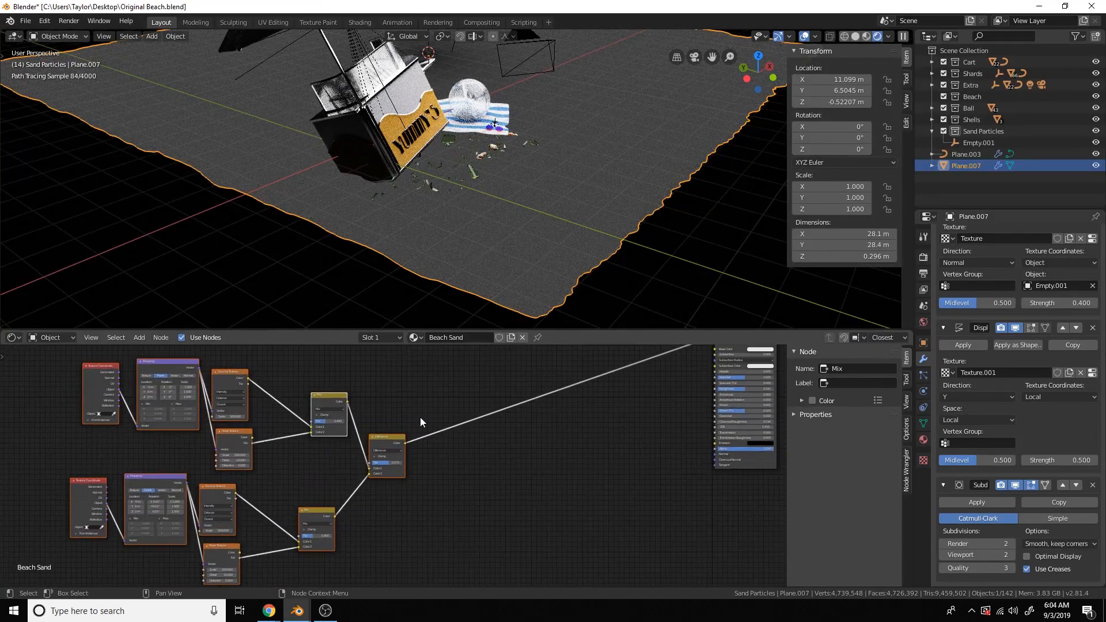
- Insert a ColorRamp after the Difference node, with the black stop at 0.132 and the white stop pulled close to it
key("shift+a")
type("scol")
key("Return")
left_click(457, 424)
scroll(457, 420, "up", 2)
left_click_drag(571, 414, 483, 414)
middle_click_drag(654, 418, 572, 430)
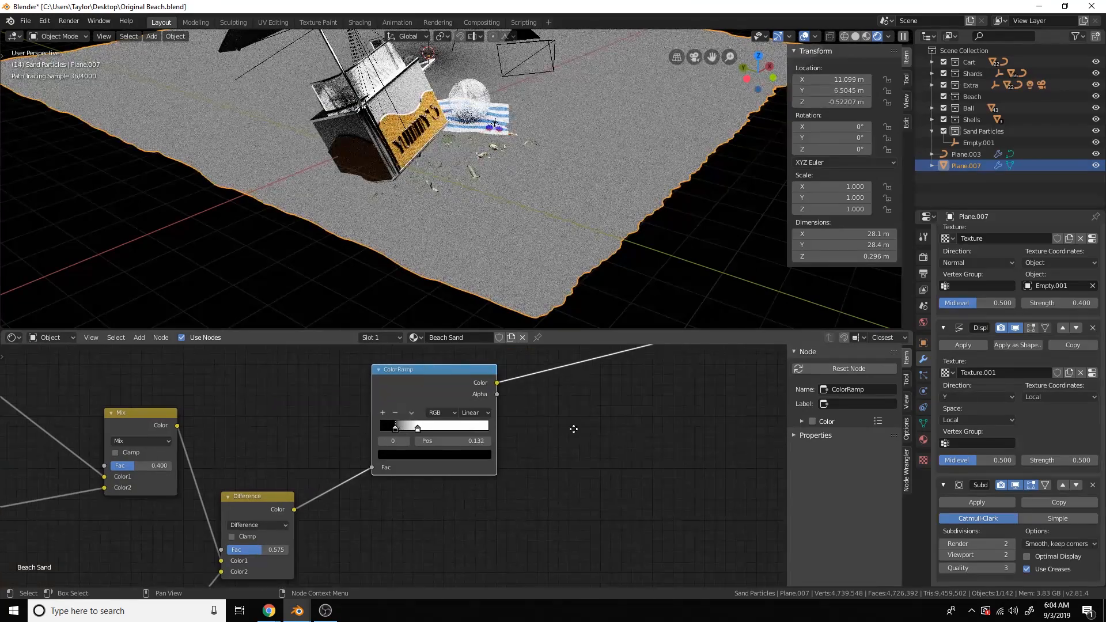
- Insert a MixRGB node after the ColorRamp and make its second color a pale sandy beige
scroll(573, 430, "up", 1)
key("shift+a")
type("smixr")
key("Return")
left_click(531, 349)
middle_click_drag(600, 381, 559, 403)
scroll(565, 406, "up", 1)
left_click(550, 477)
scroll(585, 332, "up", 6)
left_click_drag(593, 318, 583, 334)
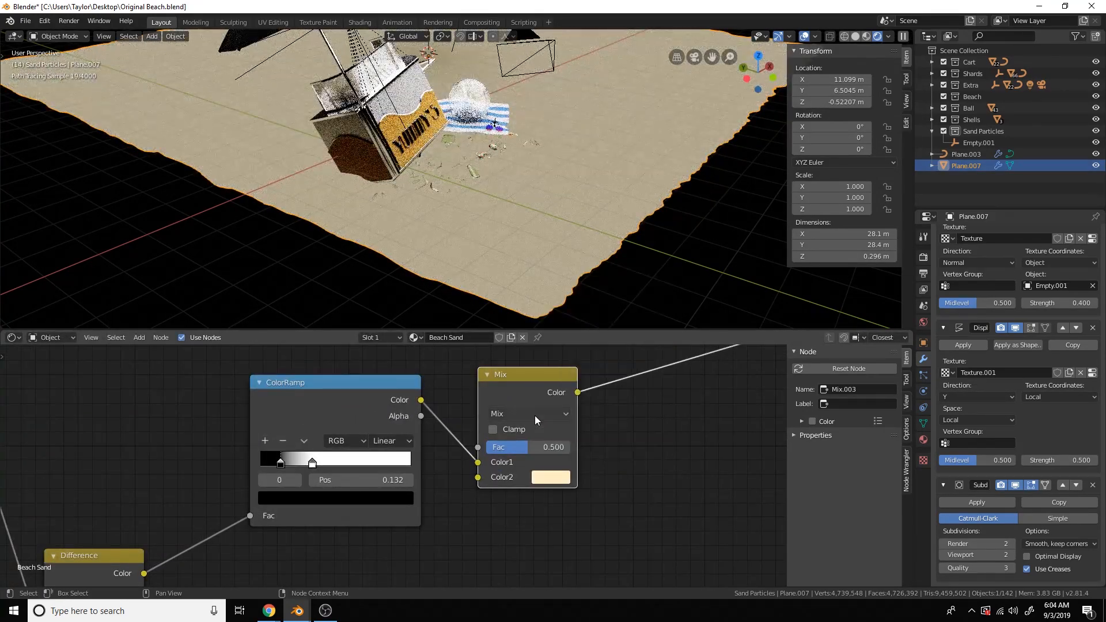
- Set the sand tint node's blend type to Color with factor 1.0, and its second color's saturation to 0.143
left_click(535, 414)
left_click(522, 107)
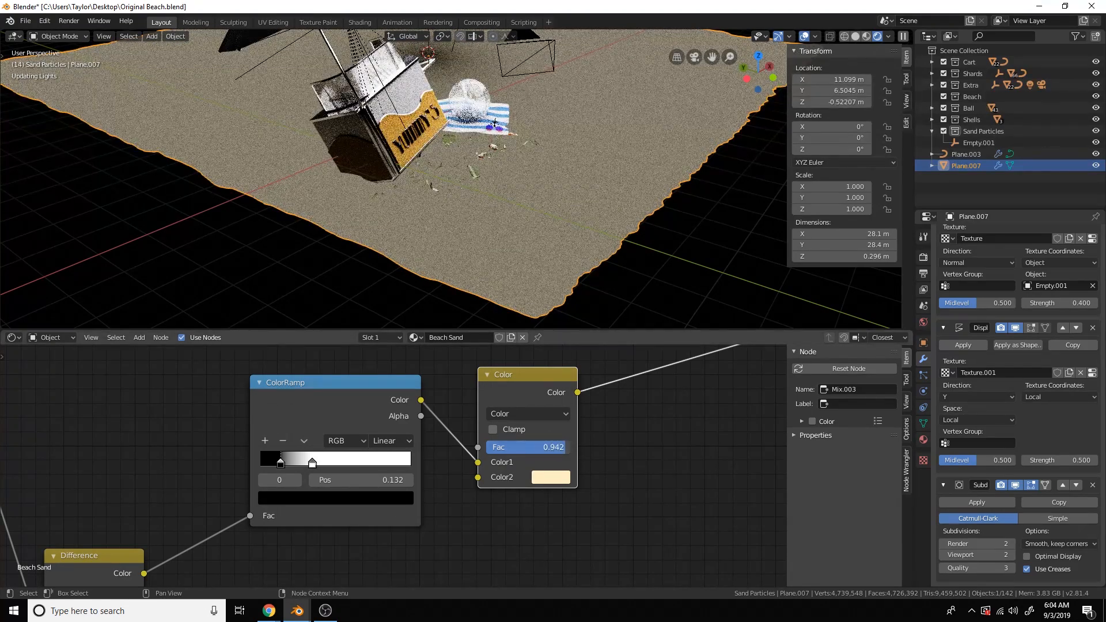
left_click(559, 480)
left_click_drag(569, 428, 561, 428)
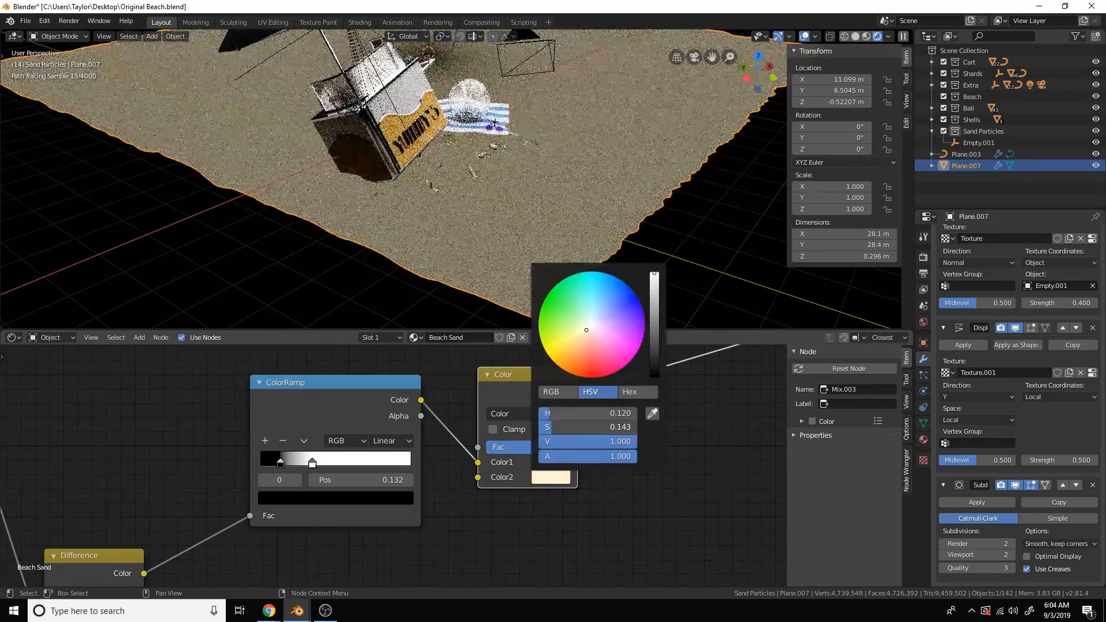
- Duplicate the Color blend node into the chain after itself and set the copy's blend type to Multiply
middle_click_drag(684, 481, 604, 493)
key("shift+d")
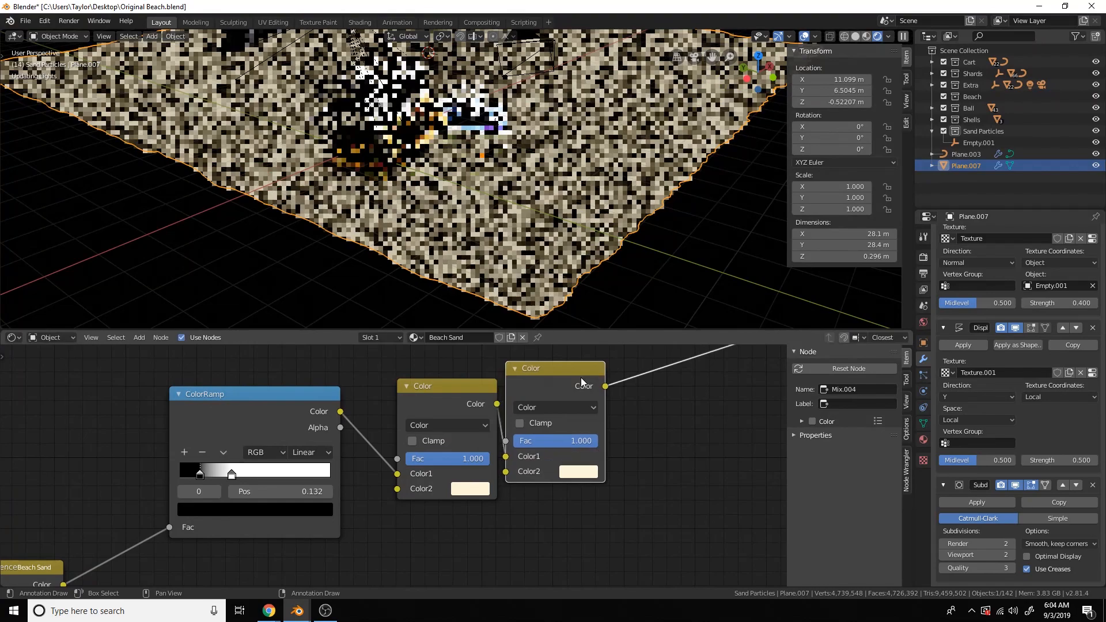
left_click(605, 397)
left_click(607, 406)
left_click(608, 350)
scroll(610, 351, "down", 2)
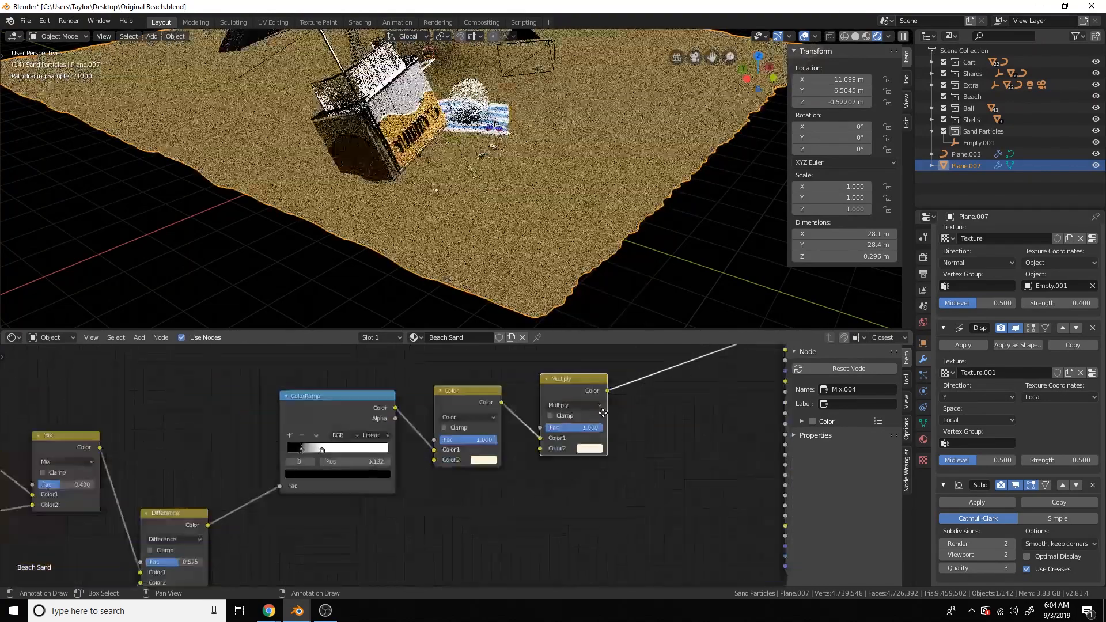
- Link the Difference output to the Multiply node's Color2 and set the Multiply factor to 0.15
left_click_drag(244, 504, 580, 428)
middle_click_drag(601, 425, 520, 459)
scroll(525, 459, "up", 2)
scroll(525, 463, "up", 1)
left_click(568, 438)
type("0.15")
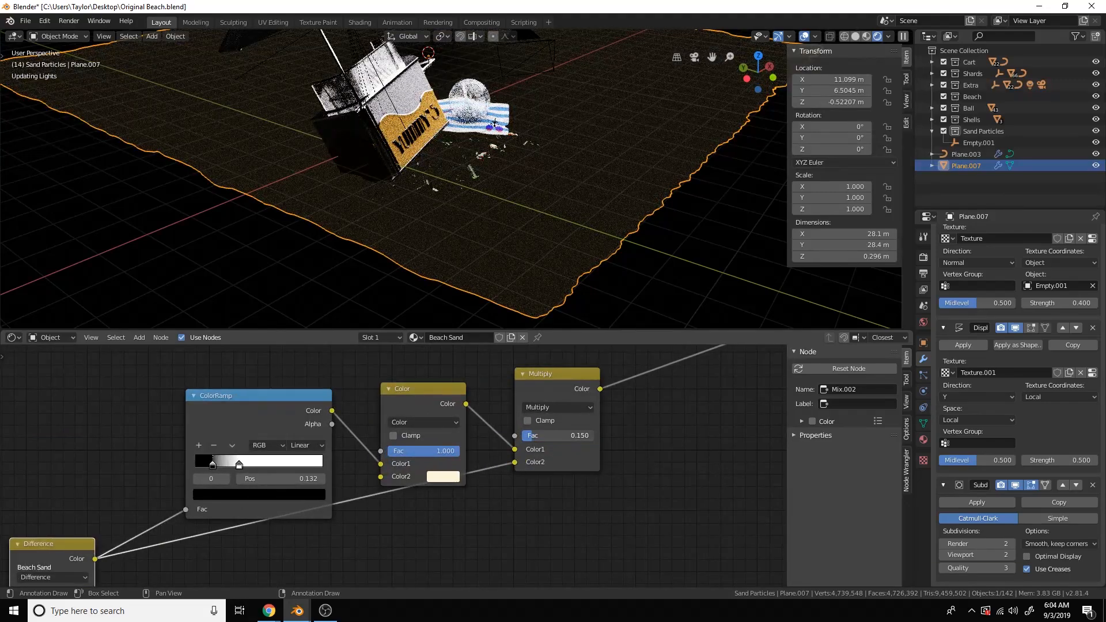
key("Return")
- Connect the Multiply color to the Principled BSDF's Base Color and Subsurface Color
scroll(580, 458, "down", 8)
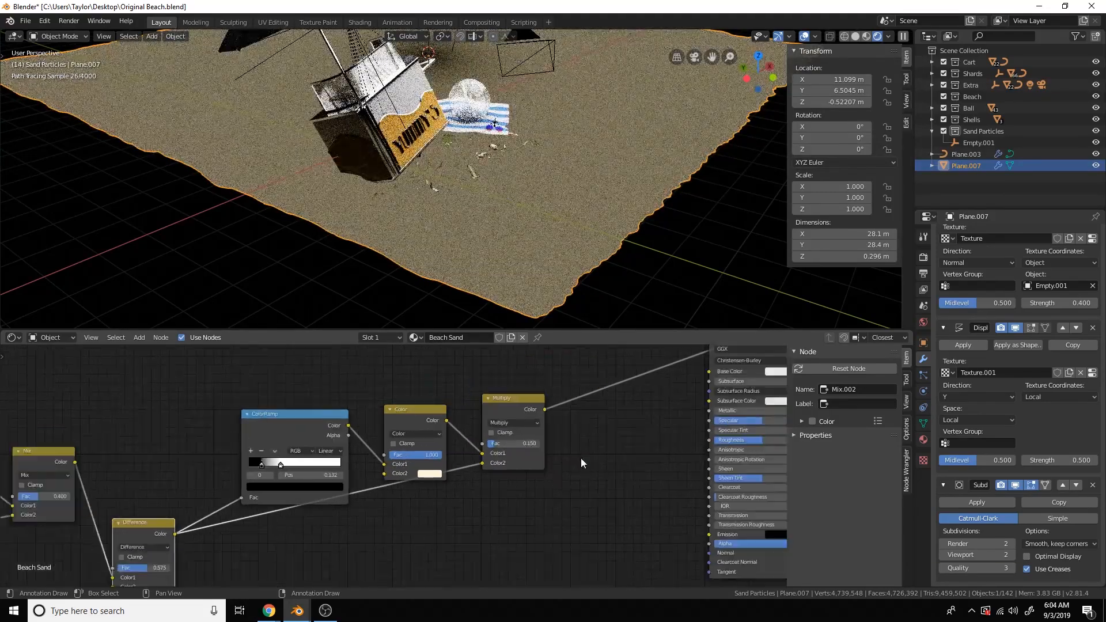
middle_click_drag(580, 458, 485, 449)
scroll(485, 450, "down", 2)
scroll(405, 430, "up", 3)
left_click_drag(410, 411, 540, 382)
left_click_drag(409, 411, 540, 405)
middle_click_drag(540, 405, 472, 421)
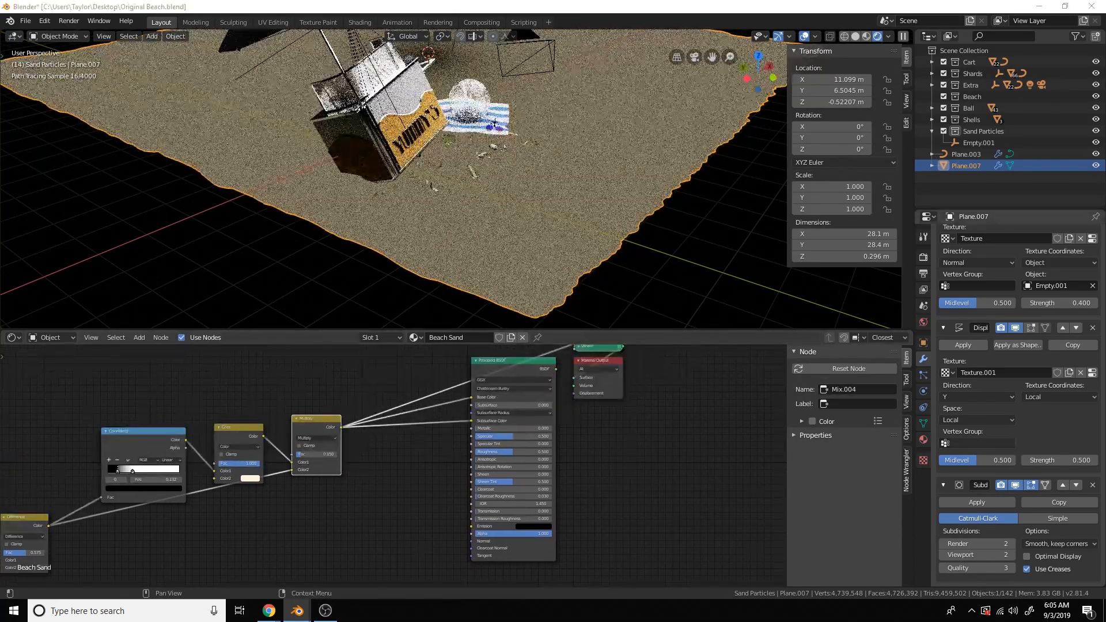
scroll(547, 402, "up", 2)
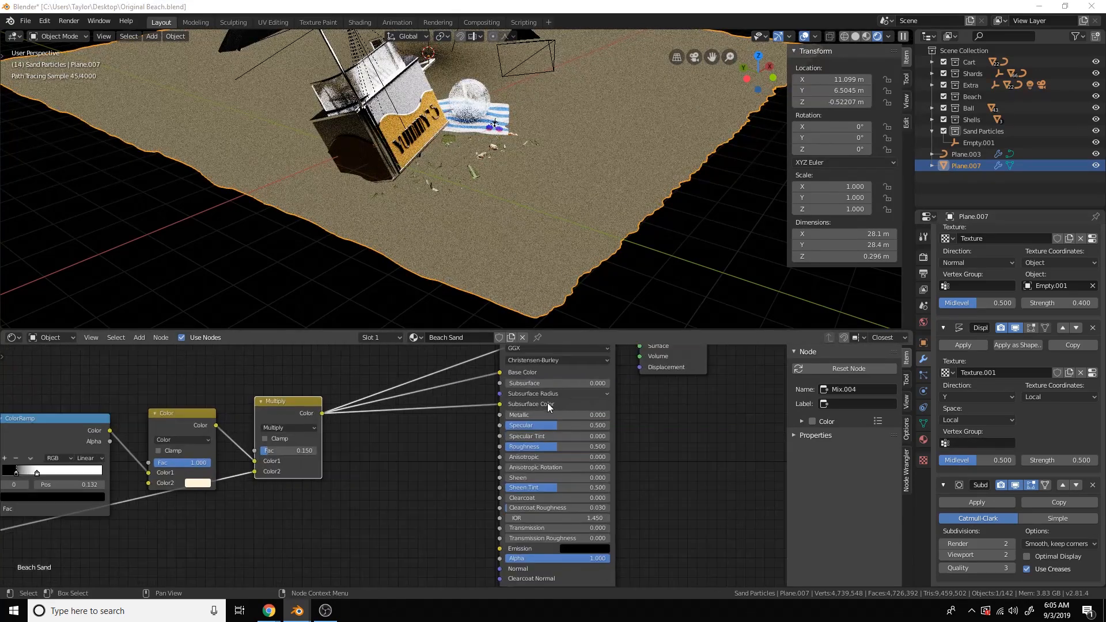
- Set the Principled BSDF's subsurface to 0.15 and roughness to 0.8
left_click(582, 383)
type("0.0")
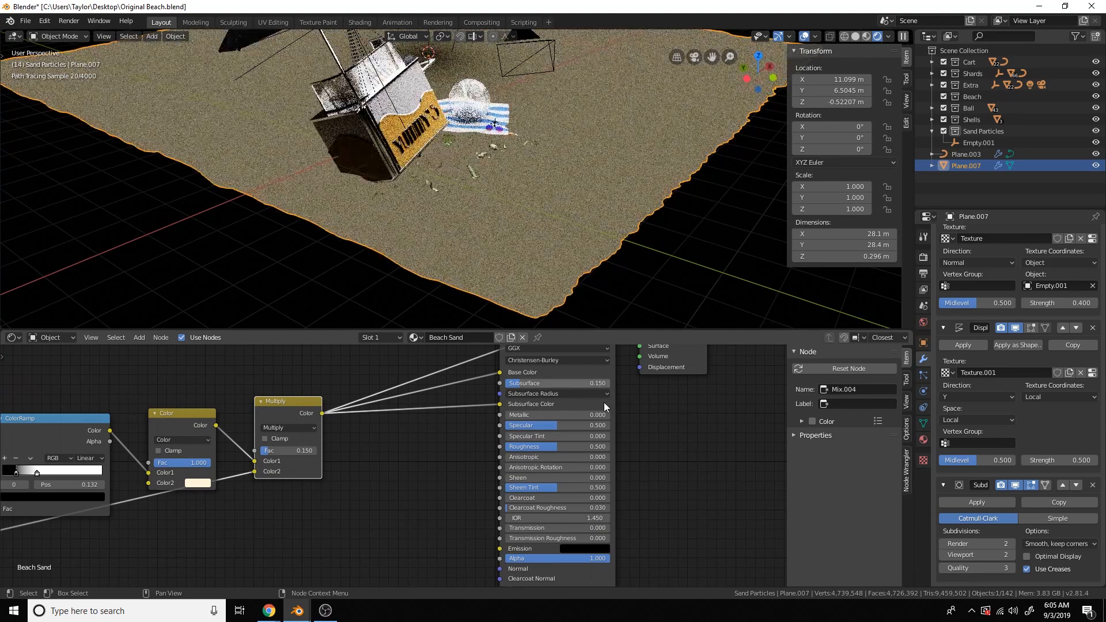
left_click_drag(572, 445, 603, 445)
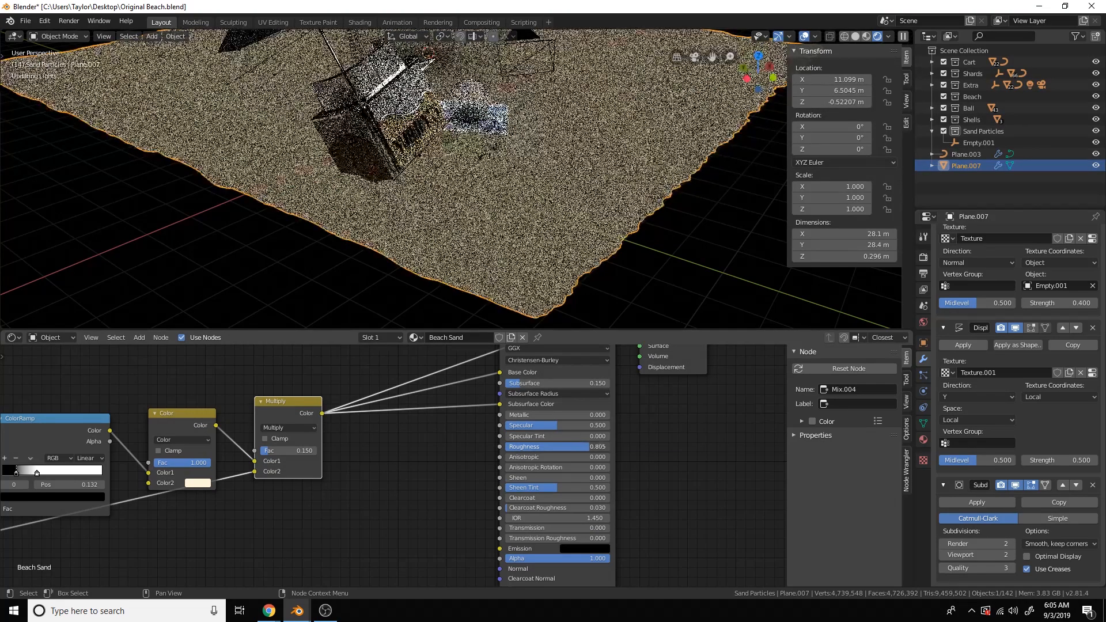
- Add a Bump node with the Multiply color feeding its Height and preview the bump on the sand up close
key("shift+a")
left_click(344, 433)
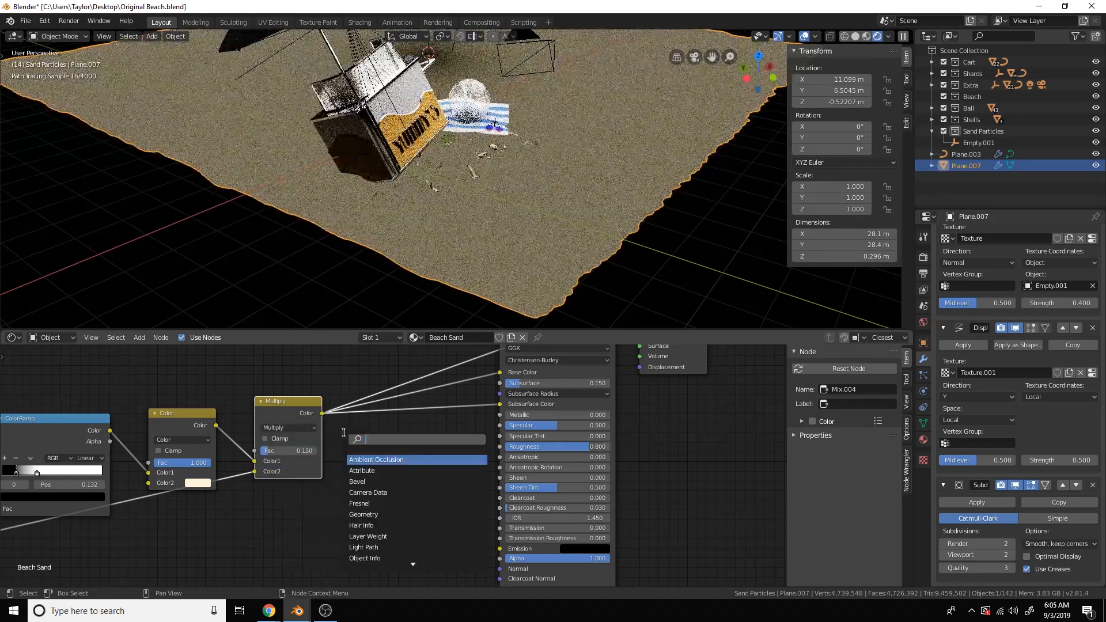
type("bump")
key("Return")
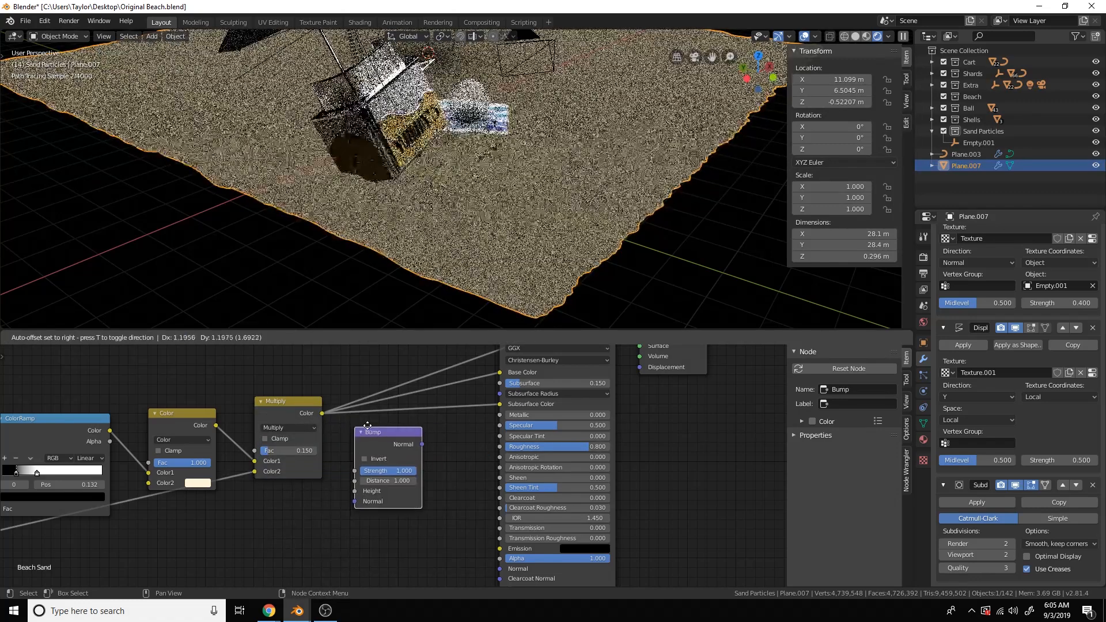
left_click(372, 482)
left_click_drag(322, 413, 381, 533)
left_click(406, 492, "ctrl+shift")
scroll(529, 295, "up", 6)
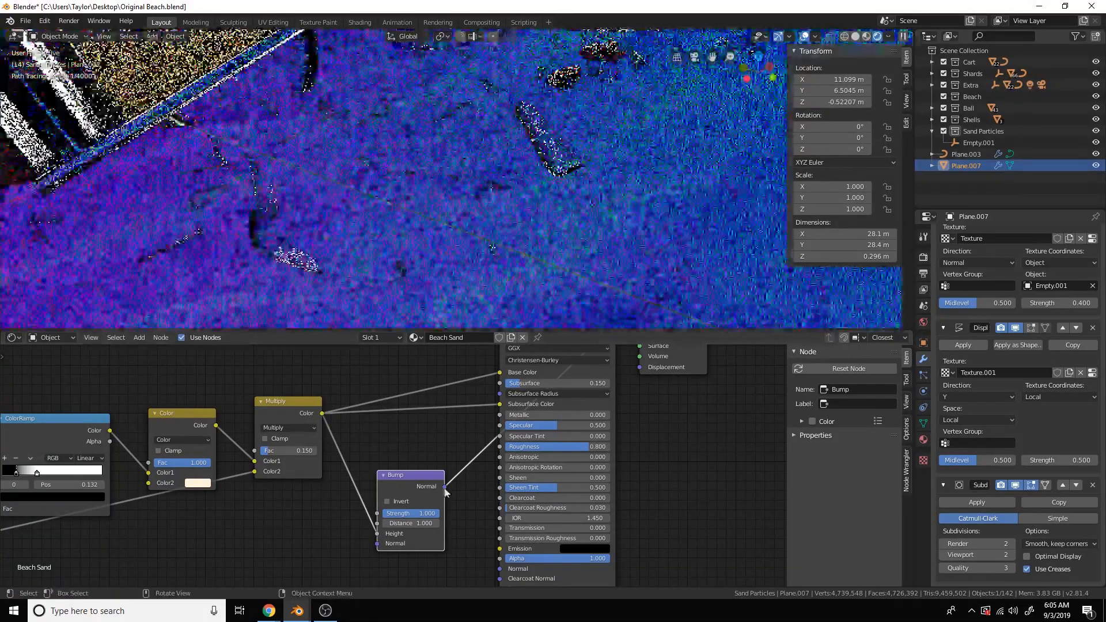
- Connect the Bump output to the Principled BSDF's Normal and output the shader to check the full sand material
scroll(457, 481, "down", 4)
middle_click_drag(463, 495, 501, 430)
left_click_drag(486, 418, 529, 478)
middle_click_drag(593, 358, 481, 393)
scroll(498, 439, "down", 4)
left_click(460, 357, "ctrl+shift")
scroll(582, 216, "down", 6)
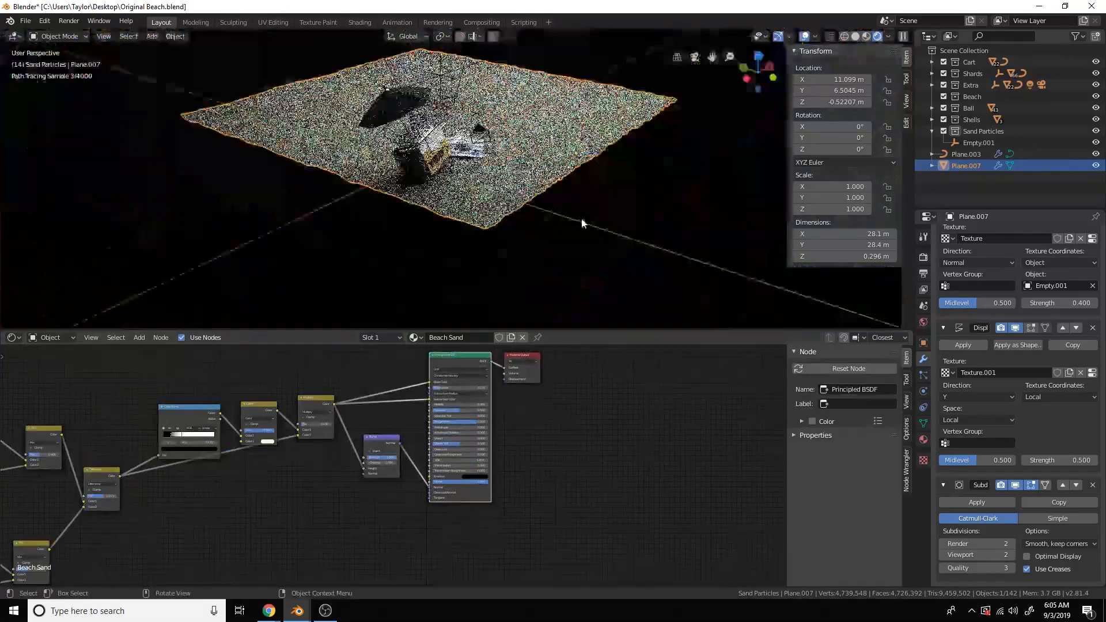
- Adjust the second color of the Color mix node in the Beach Sand material to a pale sandy yellow
middle_click_drag(355, 447, 441, 467)
scroll(441, 466, "up", 5)
scroll(508, 437, "up", 7)
middle_click_drag(338, 424, 539, 429)
left_click(499, 490)
left_click_drag(527, 358, 524, 357)
- Raise the sand plane along the Z axis to about -0.41 m
key("KP_0")
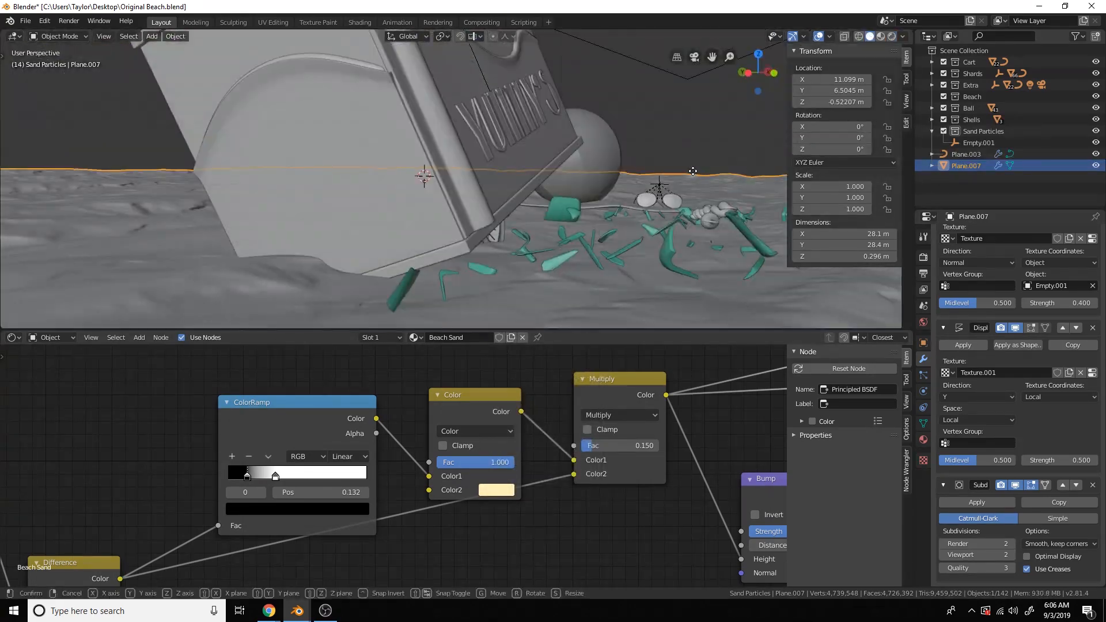
key("g")
key("z")
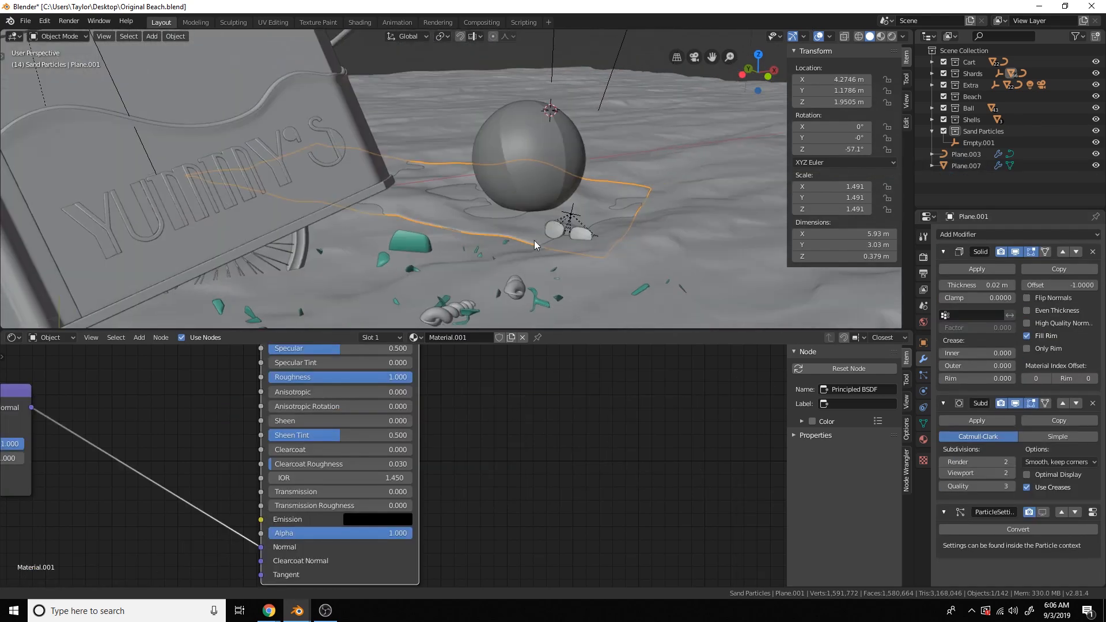
- Add a Cloth modifier to the beach towel and a Collision modifier to the sand plane
left_click(980, 235)
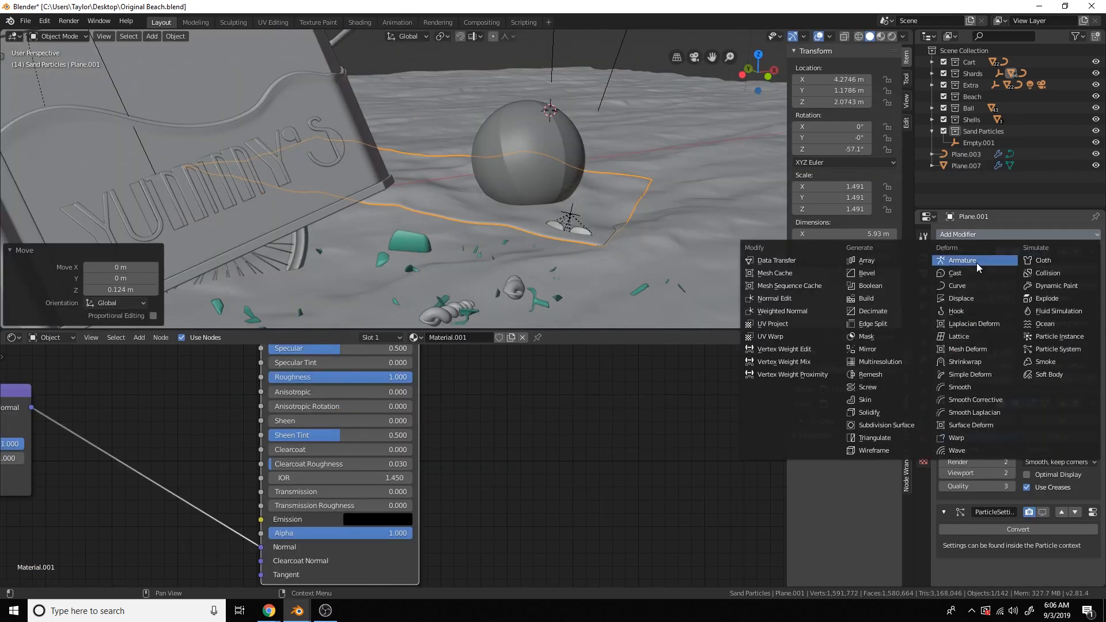
left_click(1032, 261)
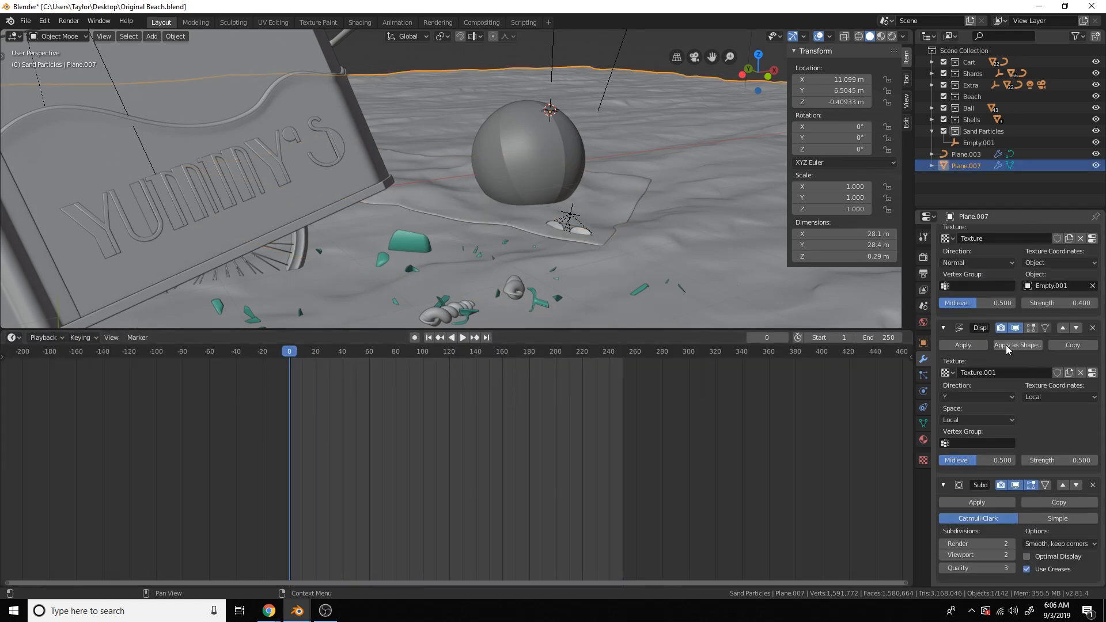
scroll(1007, 346, "up", 7)
left_click(1002, 234)
left_click(1047, 274)
- Play the cloth simulation to frame 8 so the towel drapes over the sand, and apply the towel's Cloth modifier
left_click(463, 337)
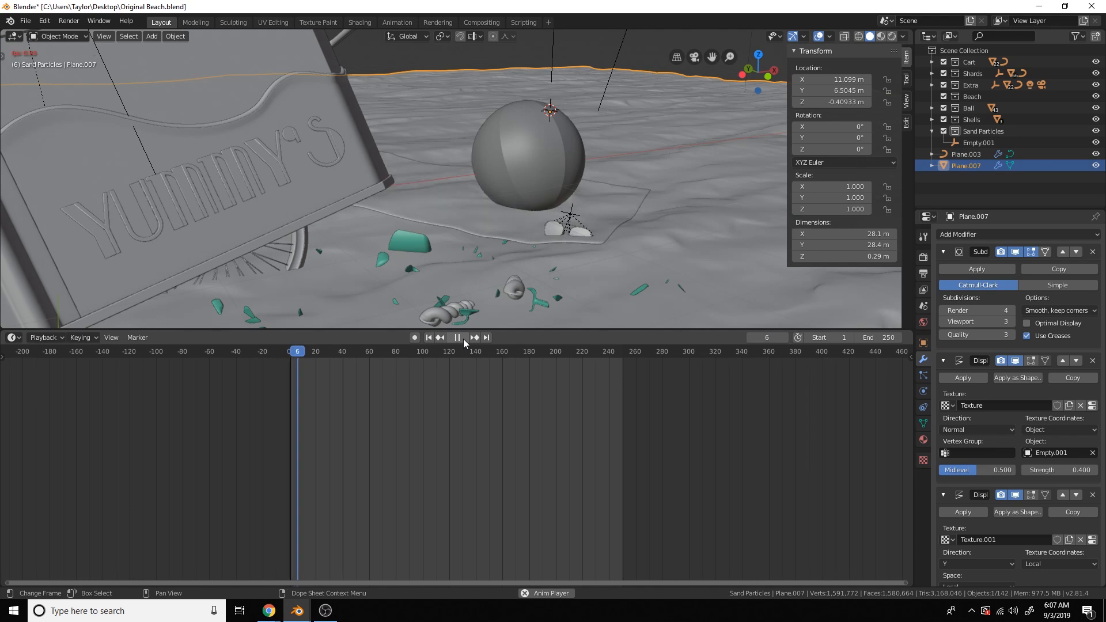
left_click(463, 339)
left_click(622, 215)
left_click(1006, 270)
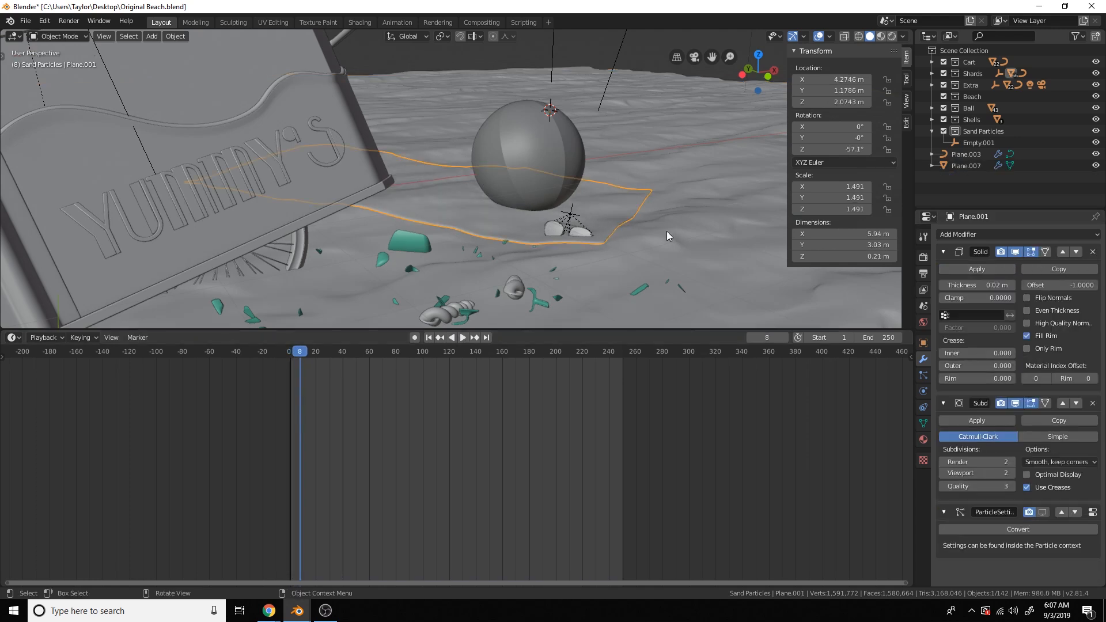
- Remove the Collision physics from the sand plane
left_click(670, 236)
scroll(1092, 510, "down", 9)
left_click(924, 392)
left_click(942, 263)
- Reposition and tilt the sunglasses by their empty so they rest on the towel, and check the placement through the camera
scroll(651, 237, "up", 2)
left_click(653, 239)
key("g")
key("z")
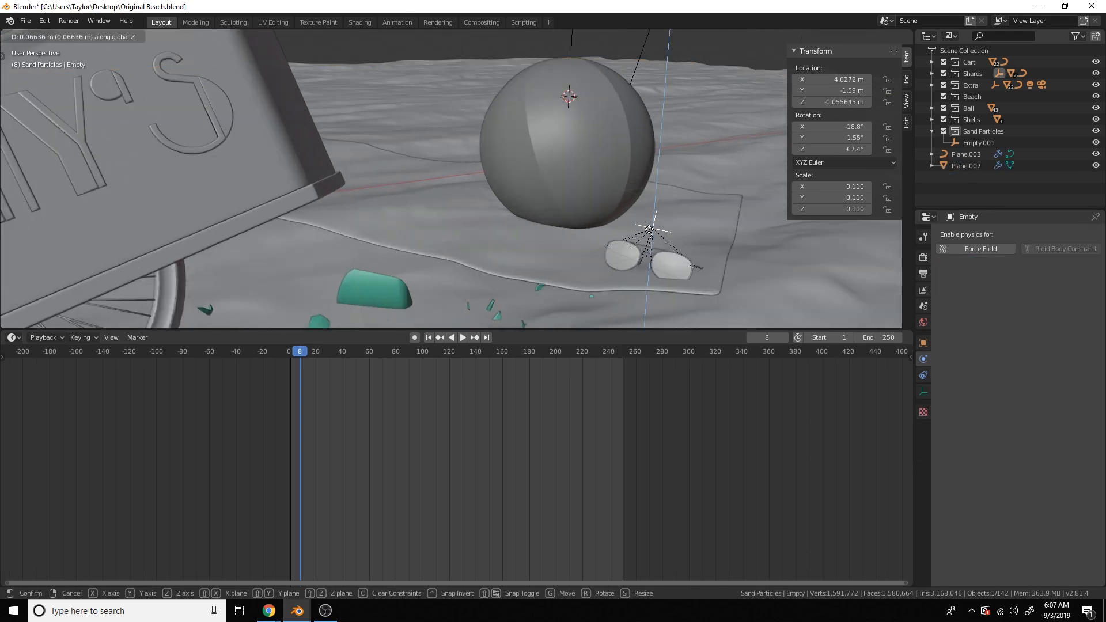
left_click(715, 217)
key("g")
left_click(698, 200)
key("g")
key("z")
left_click(714, 236)
scroll(713, 230, "down", 2)
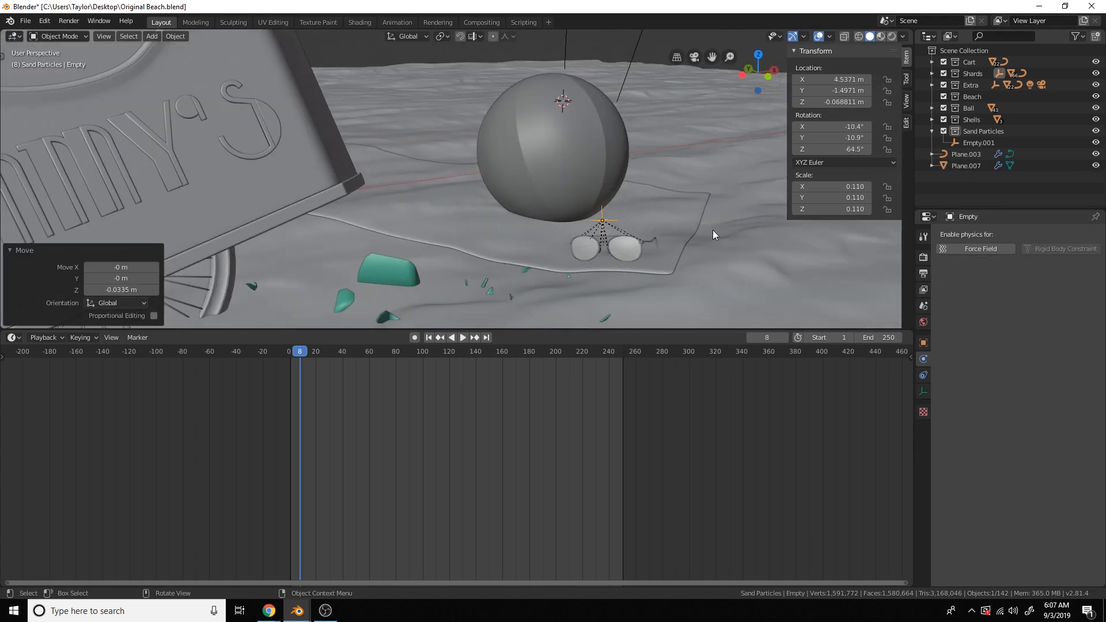
key("KP_0")
left_click(685, 246)
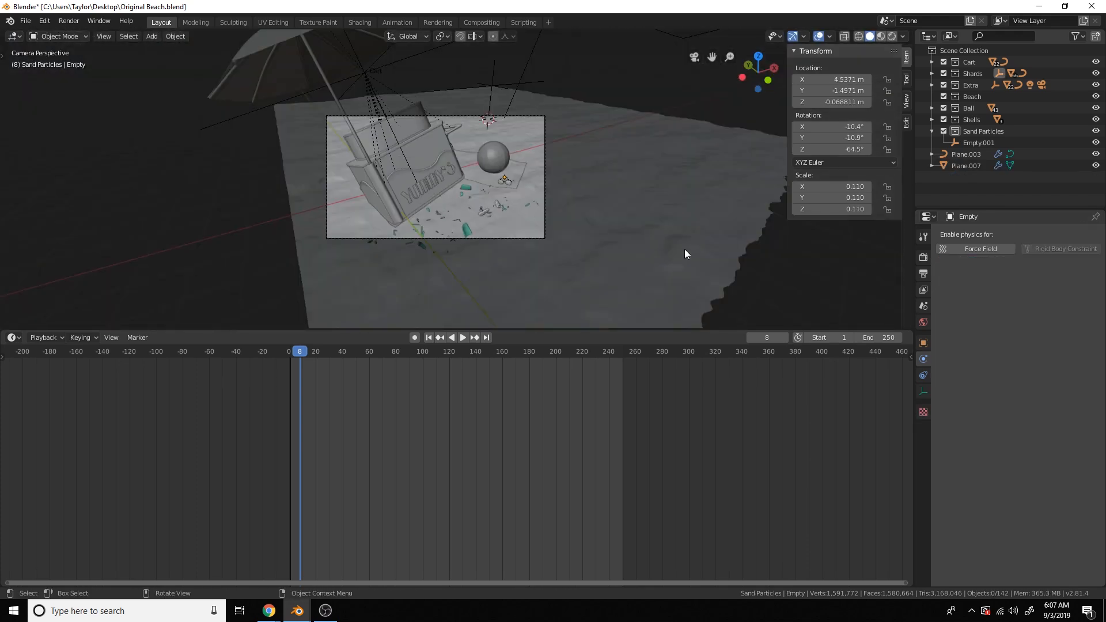
scroll(684, 249, "up", 4)
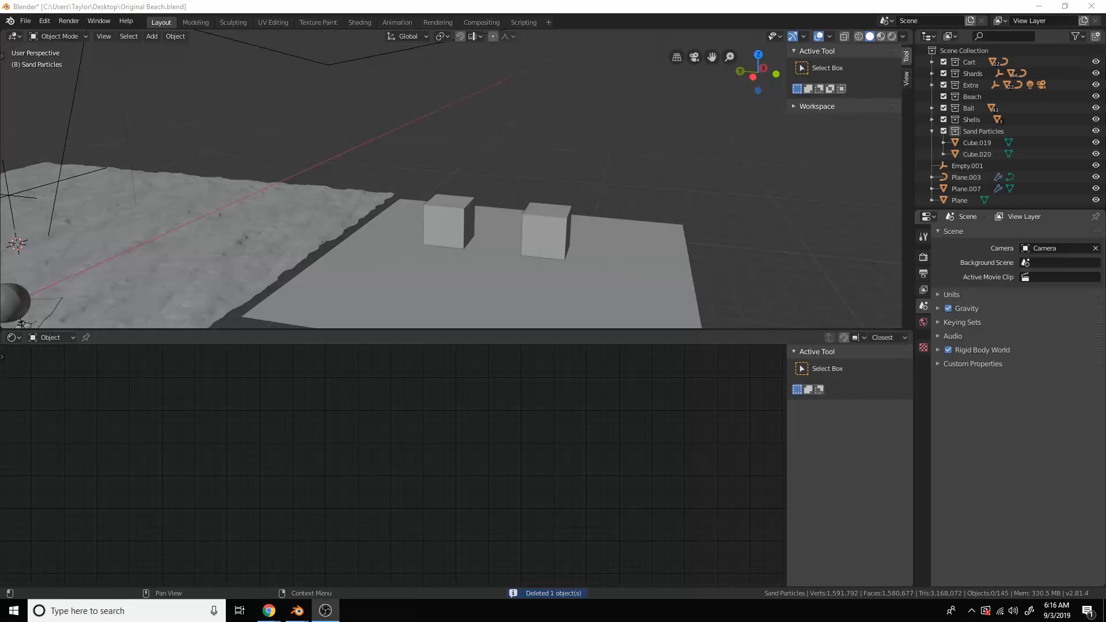
- Create a new material named Sand Spec on the first particle cube
left_click(430, 202)
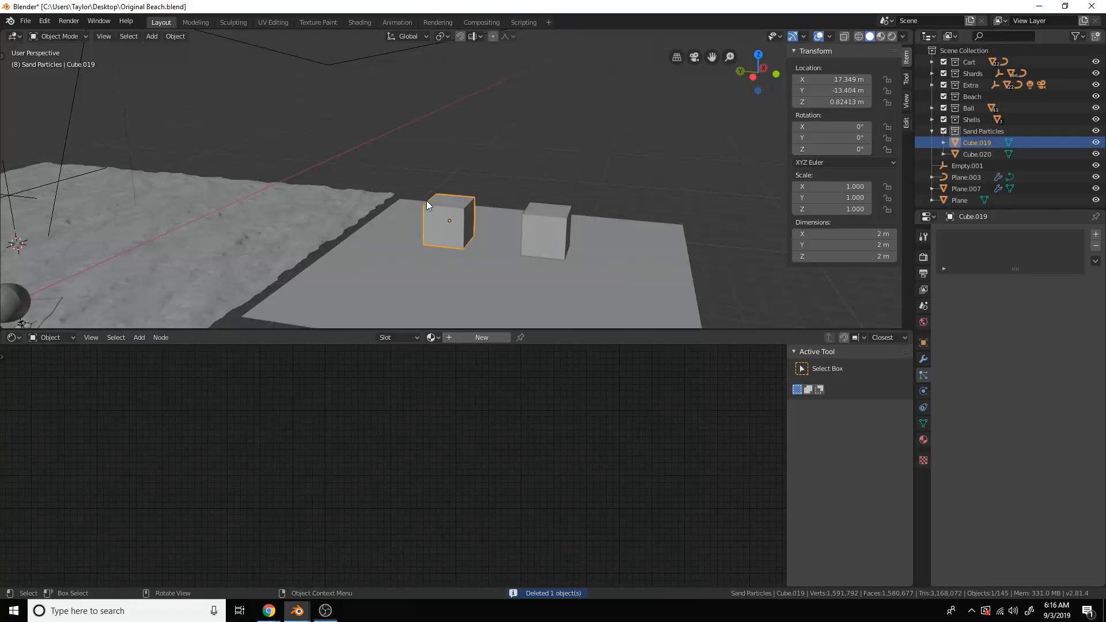
double_click(467, 337)
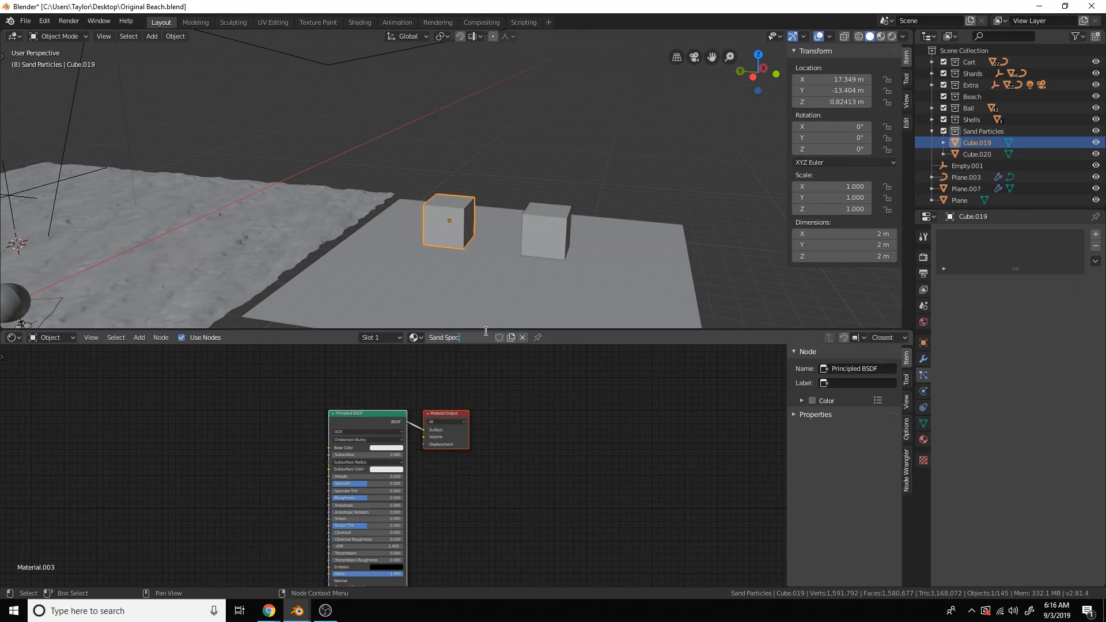
key("Return")
- Replace the Sand Spec material's Principled BSDF with a Glass BSDF connected to the Material Output
middle_click_drag(404, 429, 547, 443)
key("shift+a")
left_click(404, 407)
type("gla")
key("Return")
left_click(393, 414)
left_click(398, 415, "ctrl+shift")
left_click(505, 431)
key("x")
- Set the Glass BSDF's roughness to about 0.223 and preview the cube in rendered shading
scroll(503, 430, "up", 5)
scroll(503, 429, "up", 3)
left_click_drag(446, 435, 449, 435)
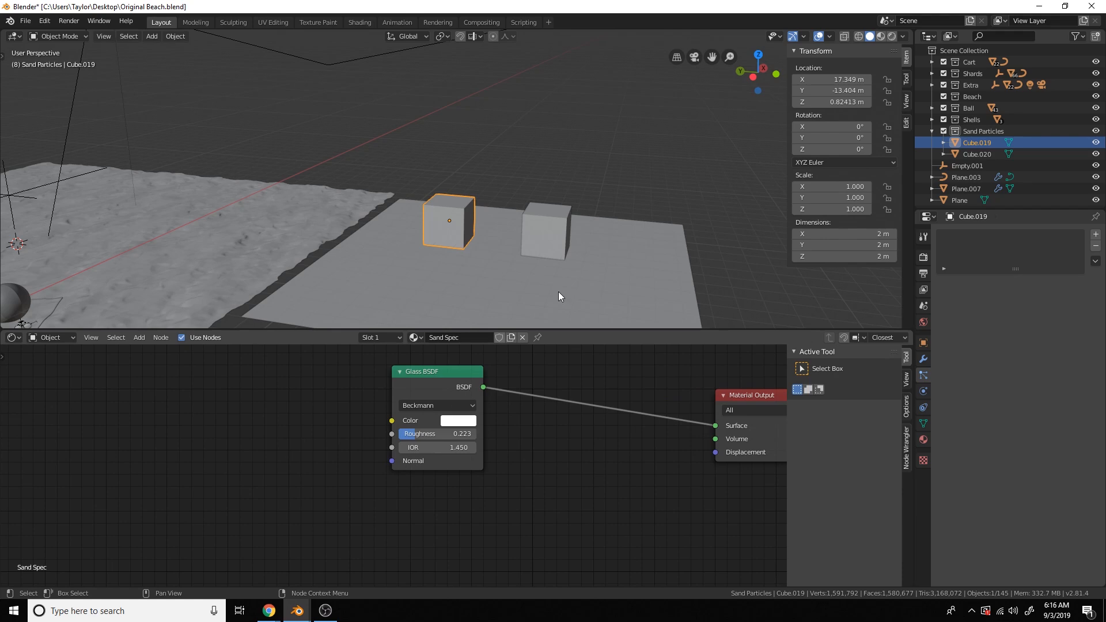
left_click(890, 35)
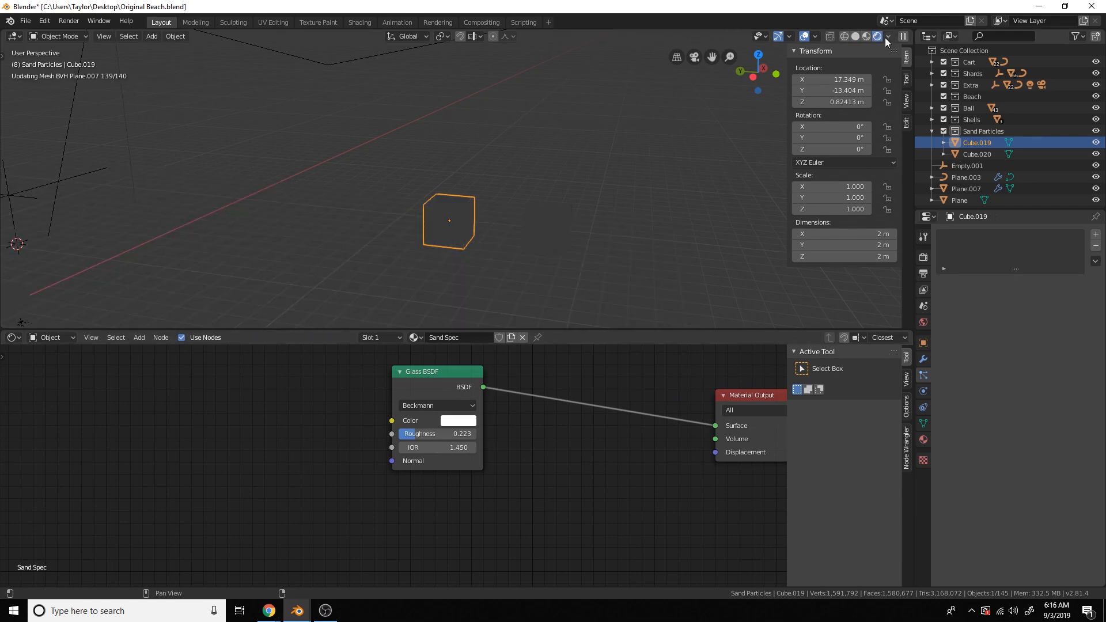
- Add a white Transparent BSDF node below the Glass BSDF
scroll(560, 422, "down", 2)
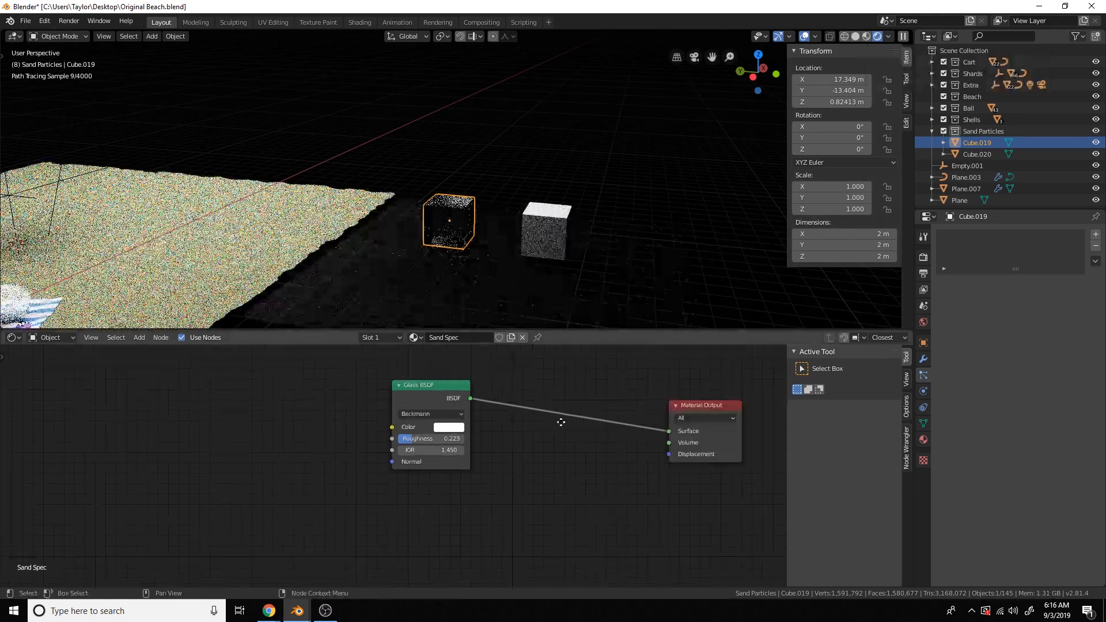
middle_click_drag(560, 422, 575, 437)
key("shift+a")
left_click(551, 407)
type("tran")
key("Down")
key("Return")
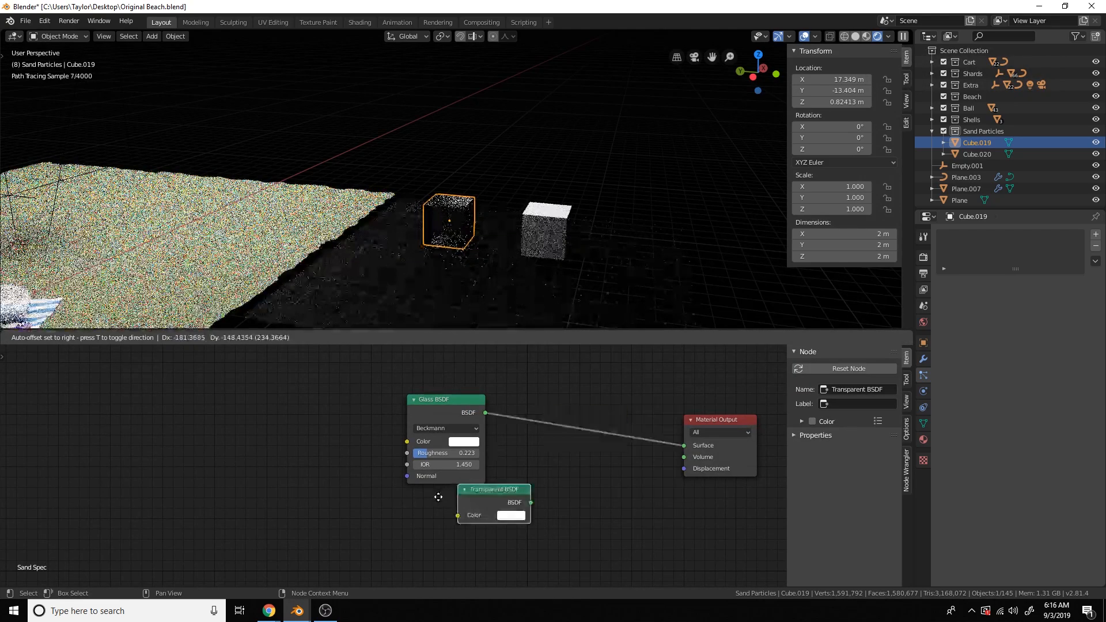
left_click(479, 542)
left_click(479, 536)
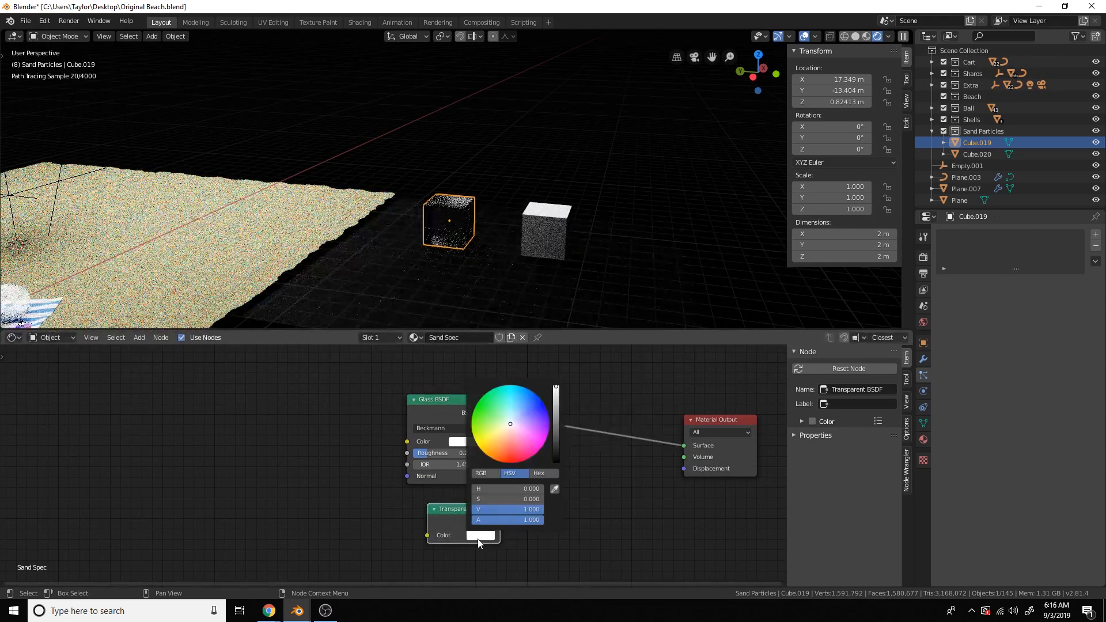
left_click(515, 509)
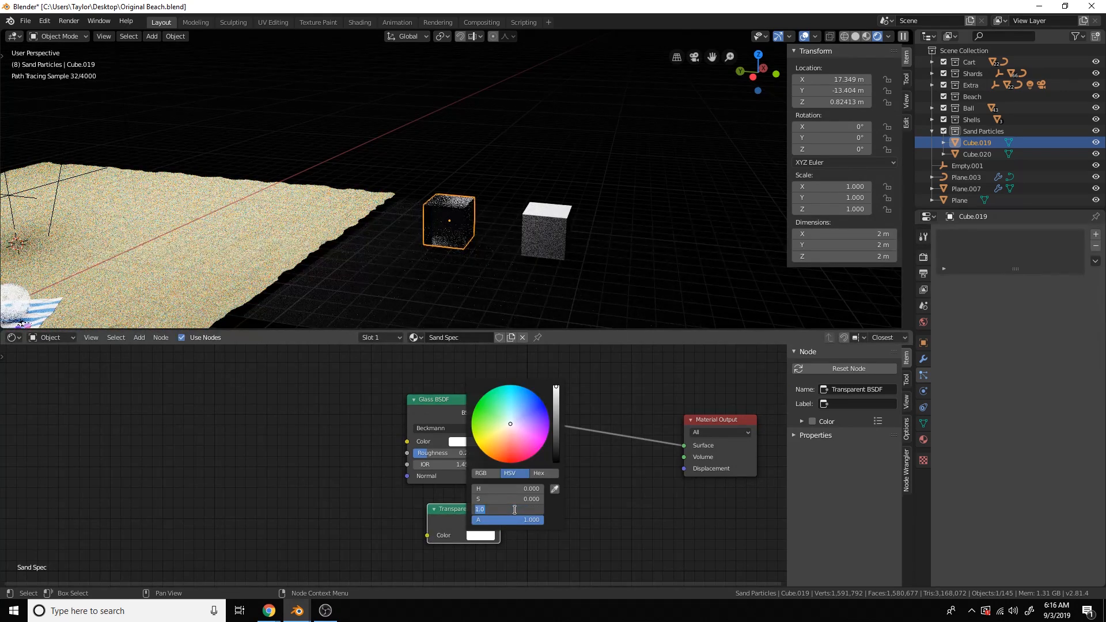
key("Return")
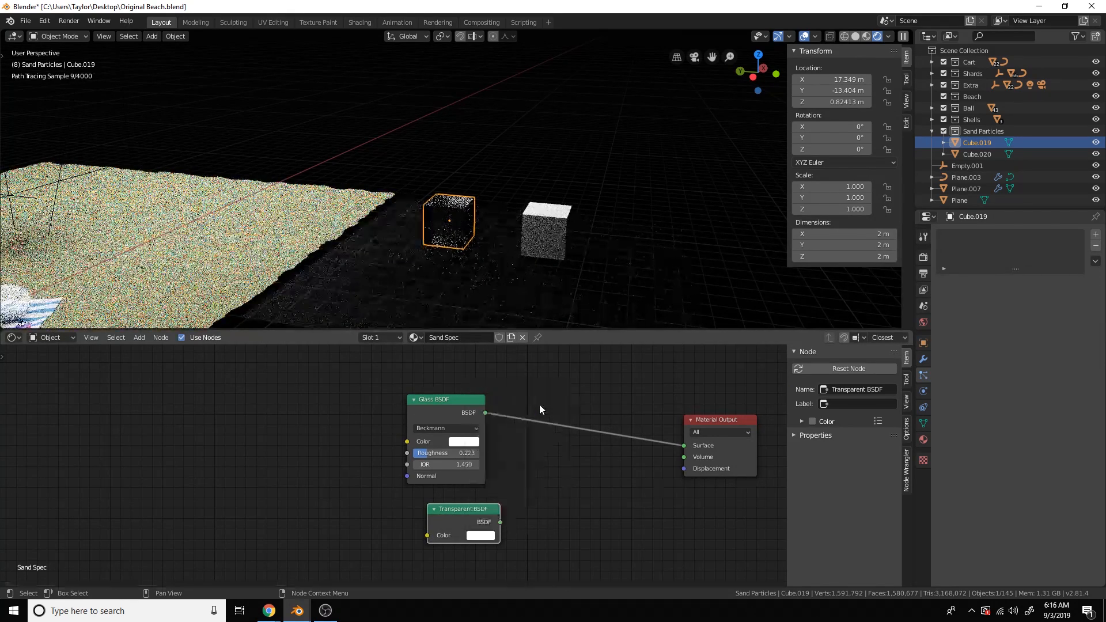
- Insert a Mix Shader between the Glass BSDF and the output, with the Transparent BSDF in its second Shader input
key("shift+a")
type("smix")
key("Return")
left_click(539, 404)
left_click_drag(501, 522, 543, 461)
- Add a Light Path node and connect its Is Shadow Ray output to the Mix Shader's Fac
middle_click_drag(552, 486, 559, 575)
key("shift+a")
type("slig")
key("Return")
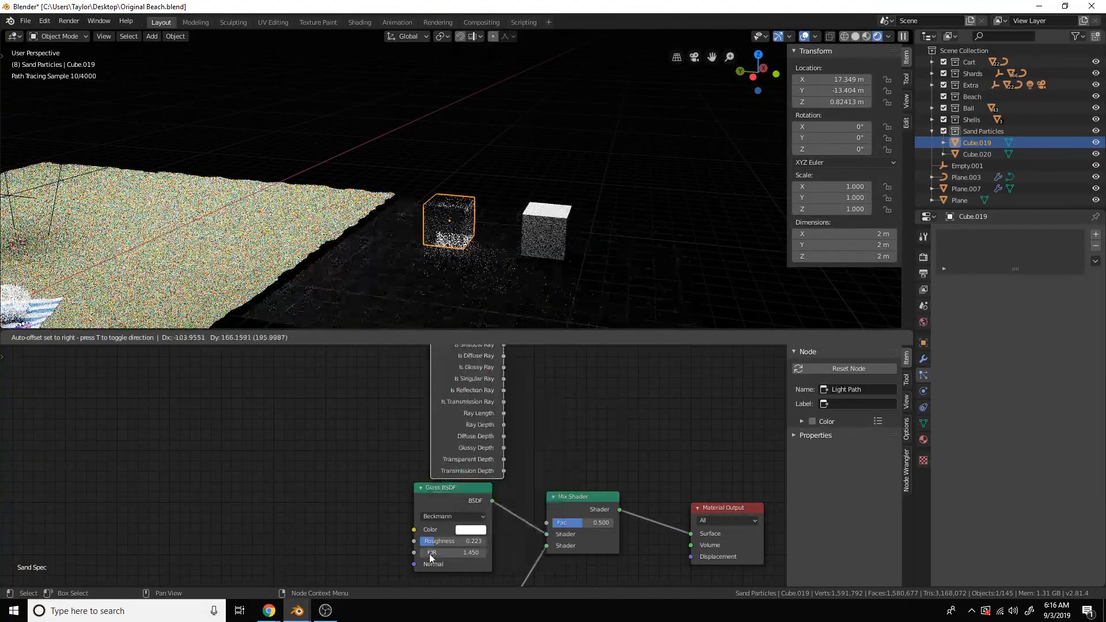
left_click(515, 399)
left_click_drag(502, 370, 545, 549)
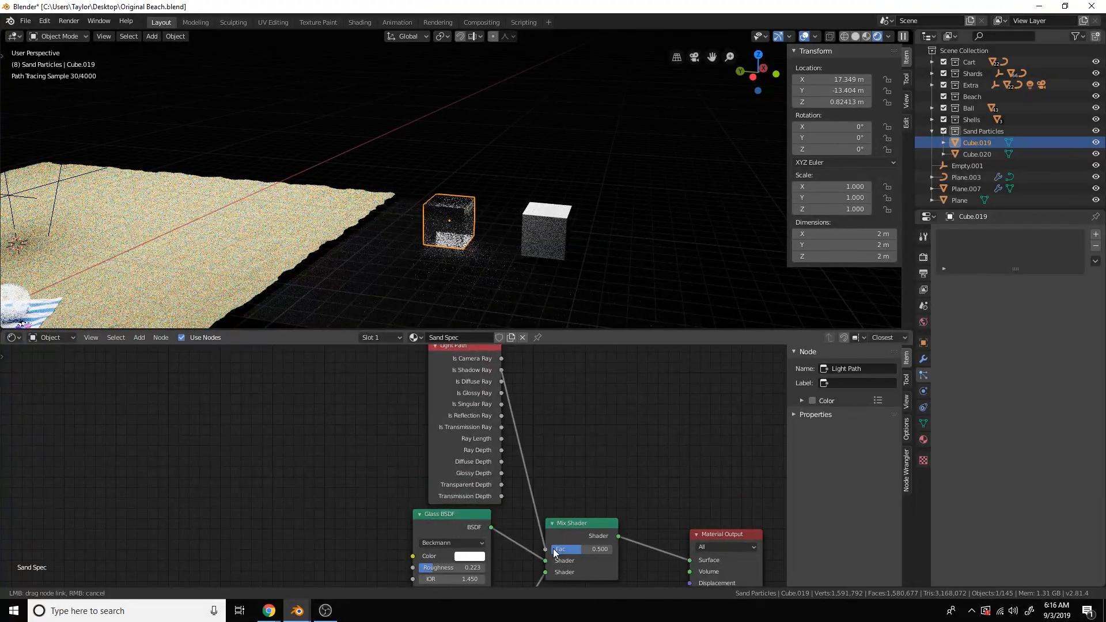
scroll(591, 465, "down", 2)
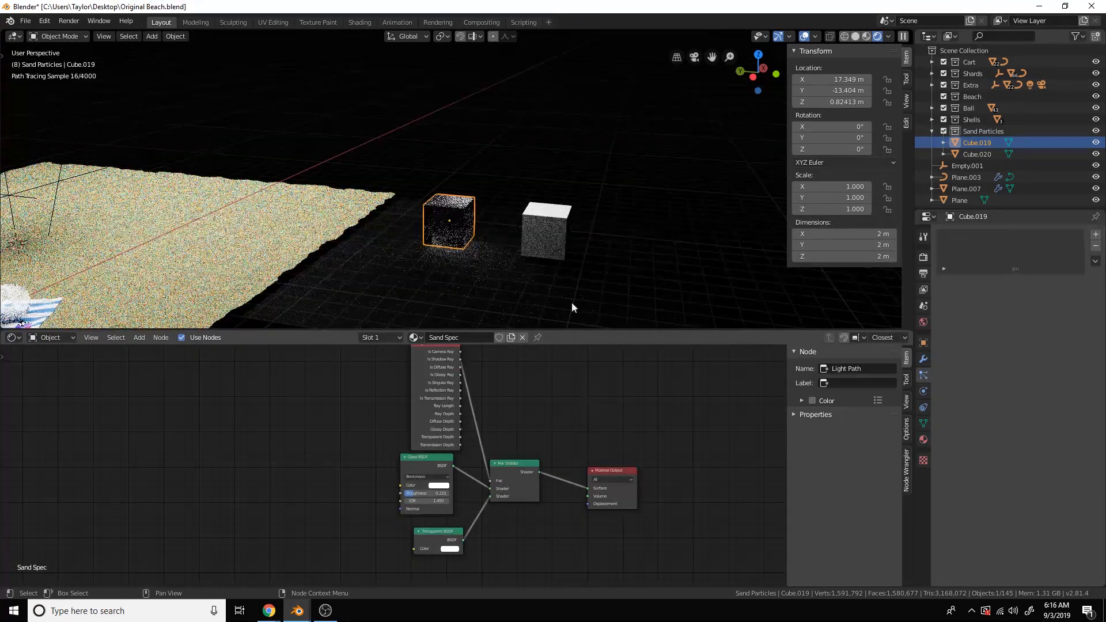
- Link the first cube's Sand Spec material to the second cube
left_click(565, 220)
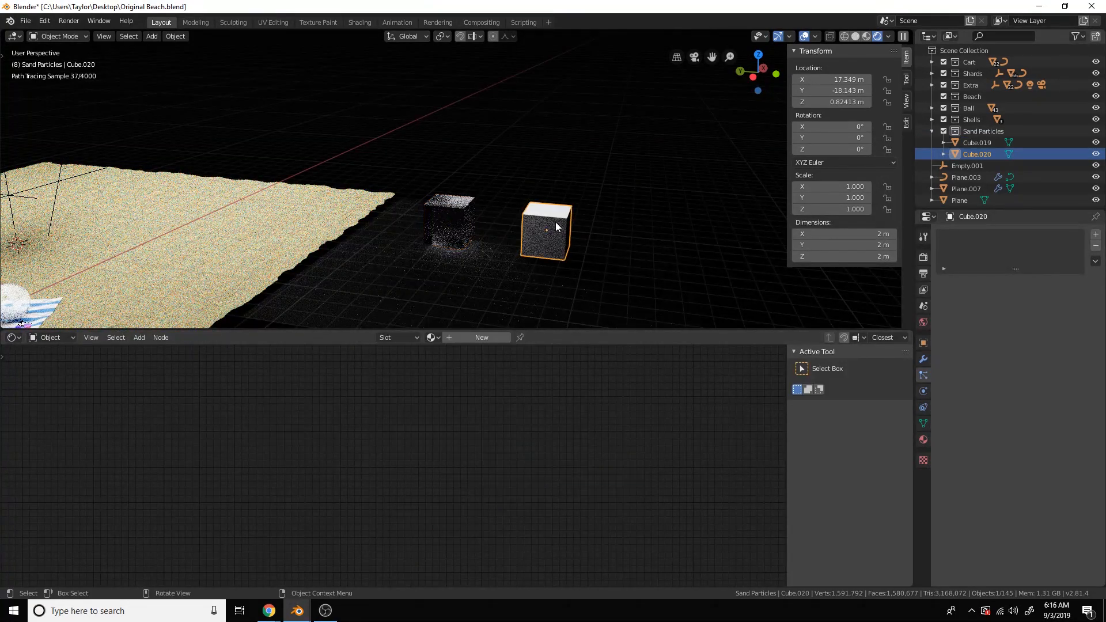
left_click(459, 222, "shift")
key("ctrl+l")
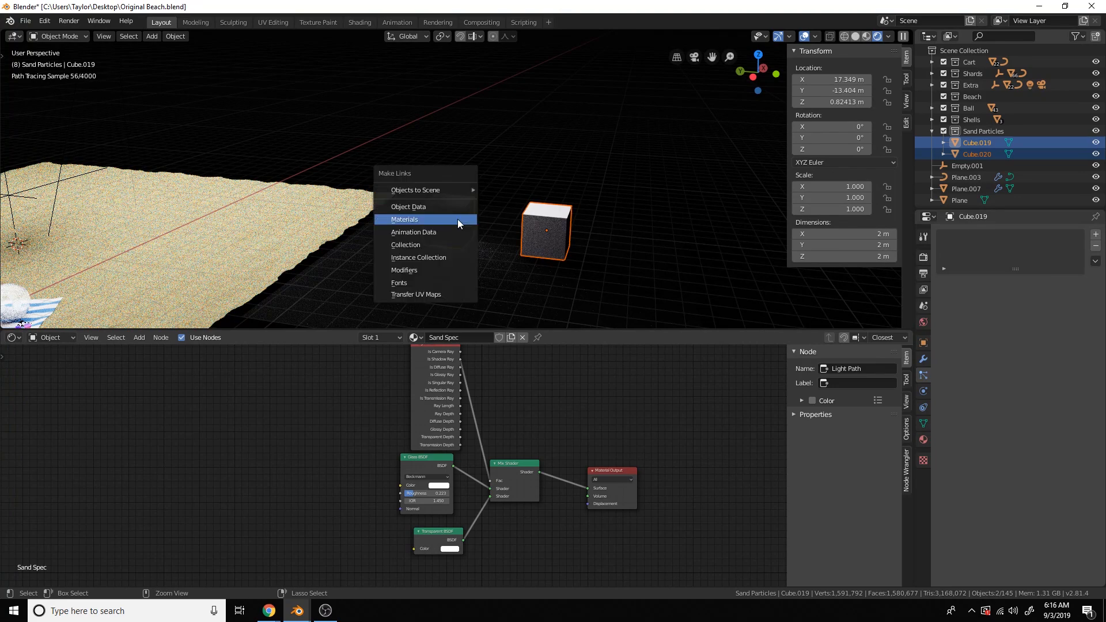
left_click(457, 219)
- Give the second cube its own copy of the material with a light gray Glass color and name it Sand Spec 2
left_click(524, 236)
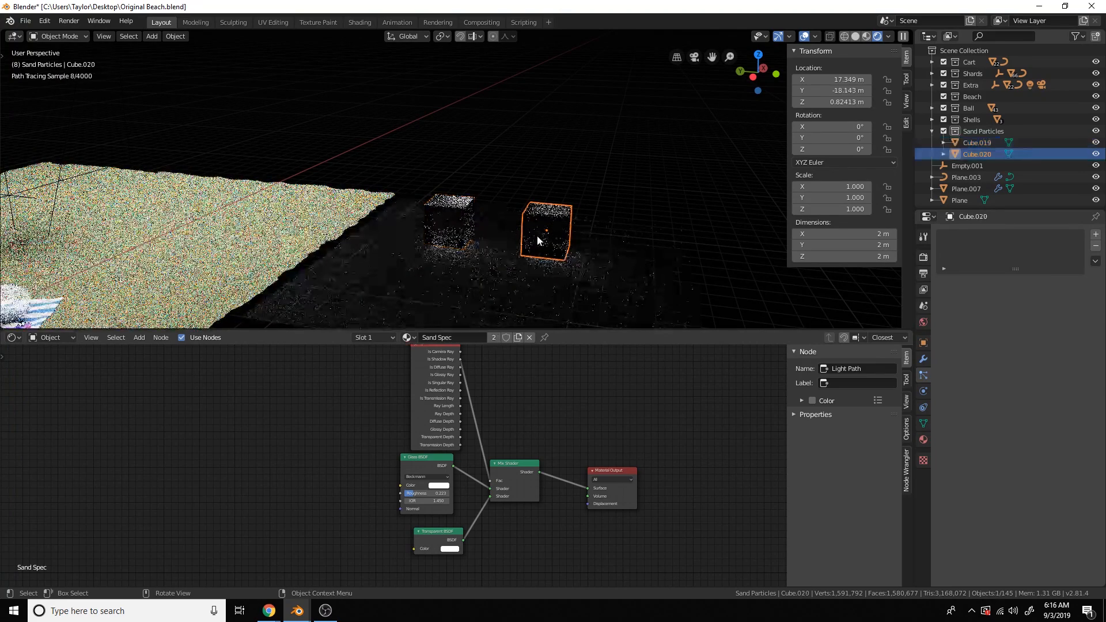
left_click(494, 338)
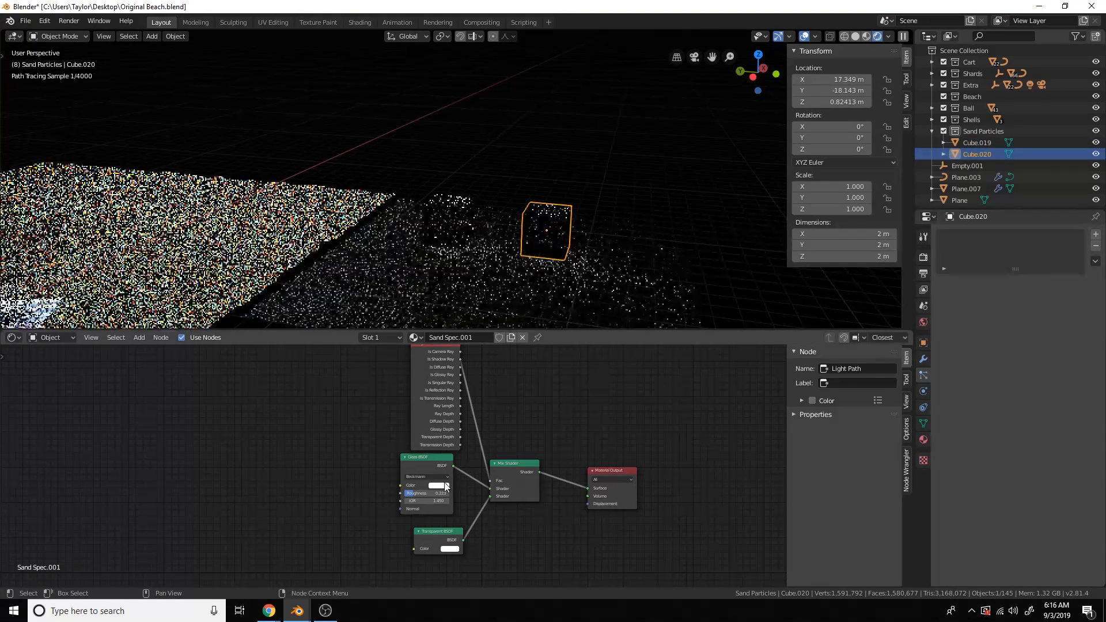
left_click(439, 486)
left_click(490, 404)
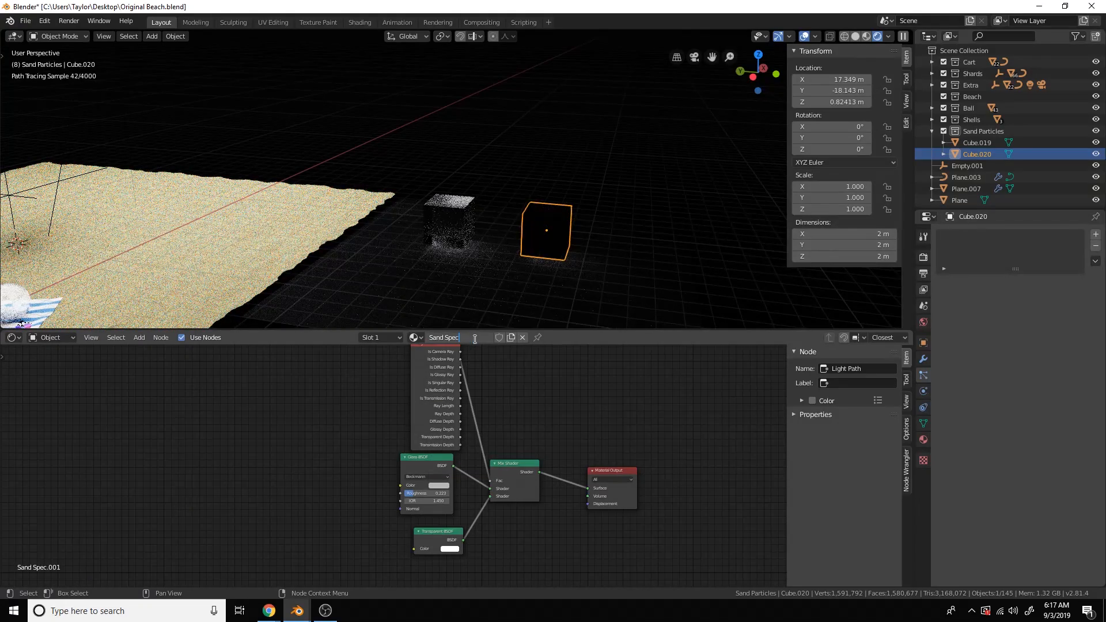
key("Return")
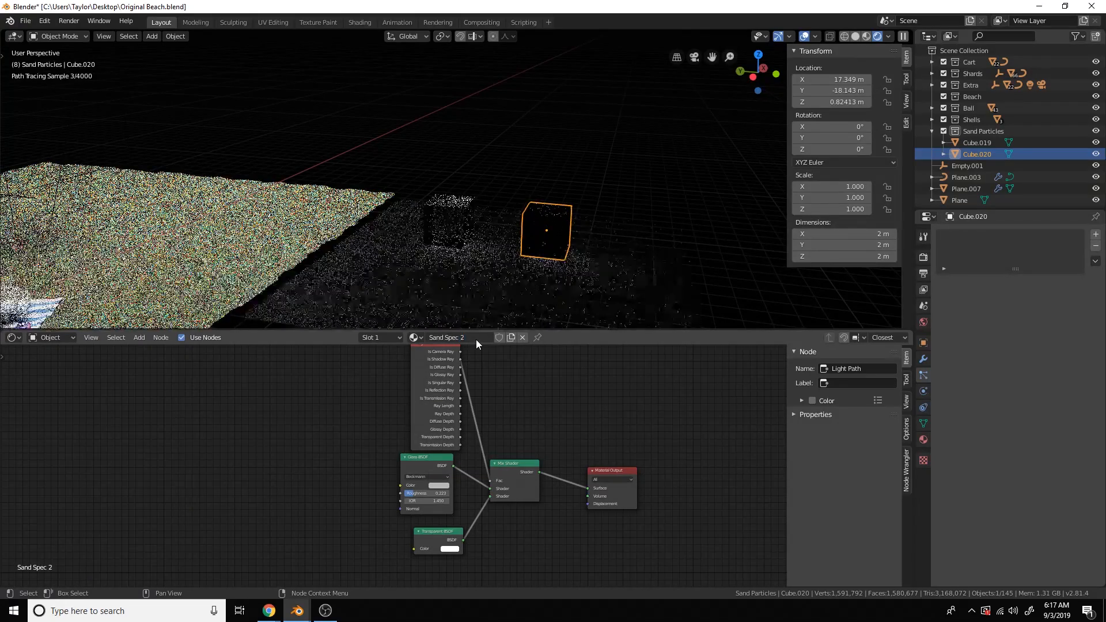
- Return to solid shading and add a Hair particle system to the sand plane that uses the modifier stack
left_click(855, 36)
scroll(658, 134, "down", 4)
middle_click_drag(658, 138, 582, 228)
scroll(579, 231, "down", 3)
scroll(519, 225, "up", 6)
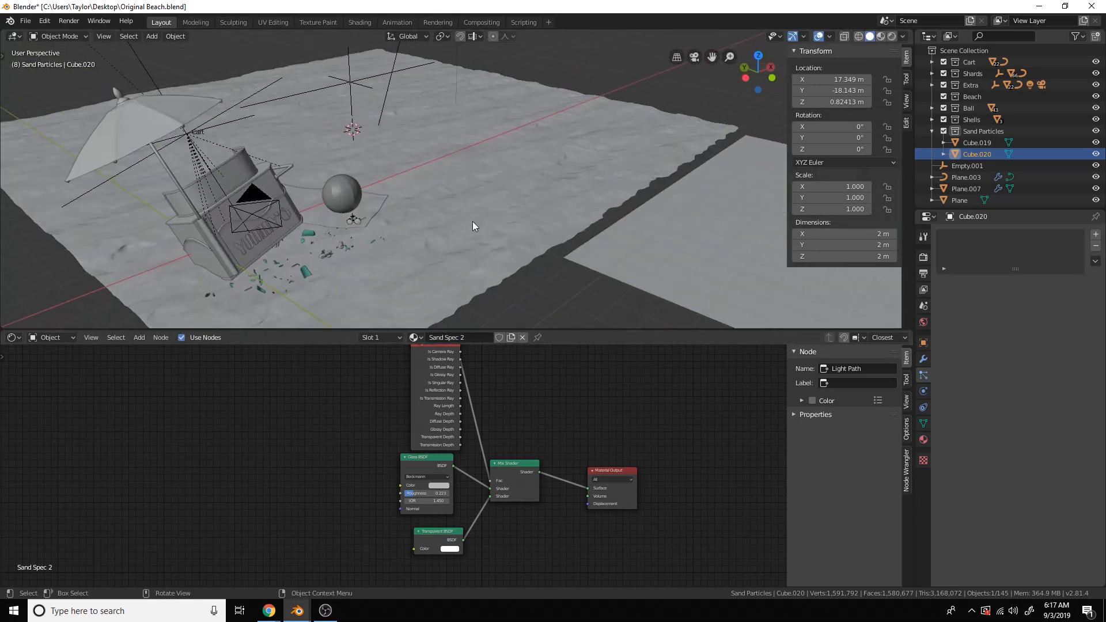
left_click(472, 222)
scroll(472, 222, "down", 4)
middle_click_drag(474, 221, 514, 202)
scroll(515, 205, "up", 3)
left_click(1096, 235)
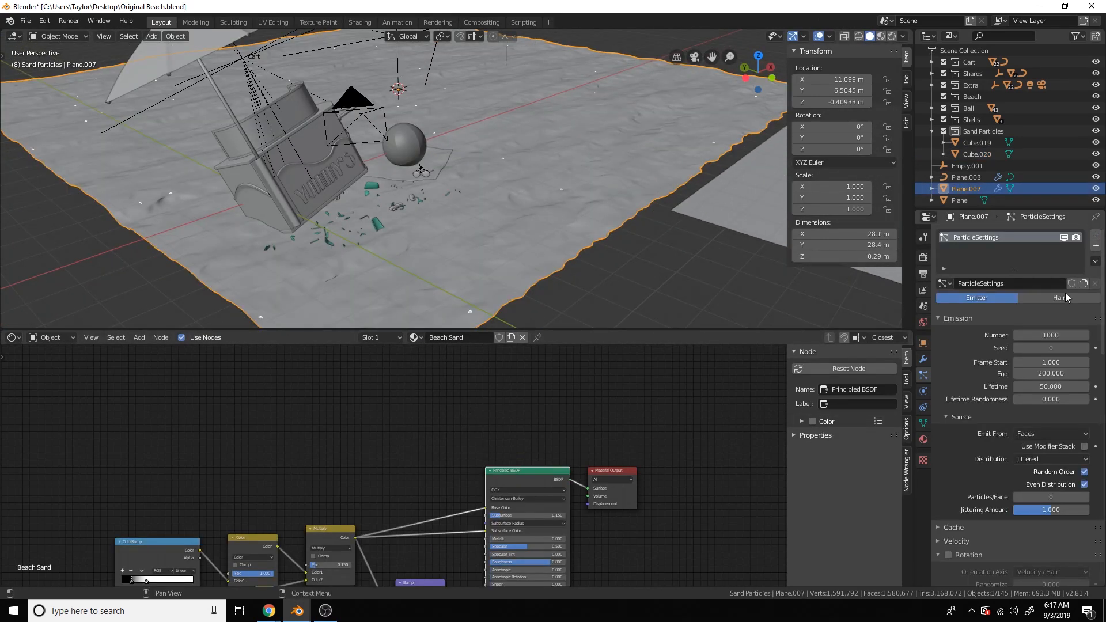
left_click(1062, 299)
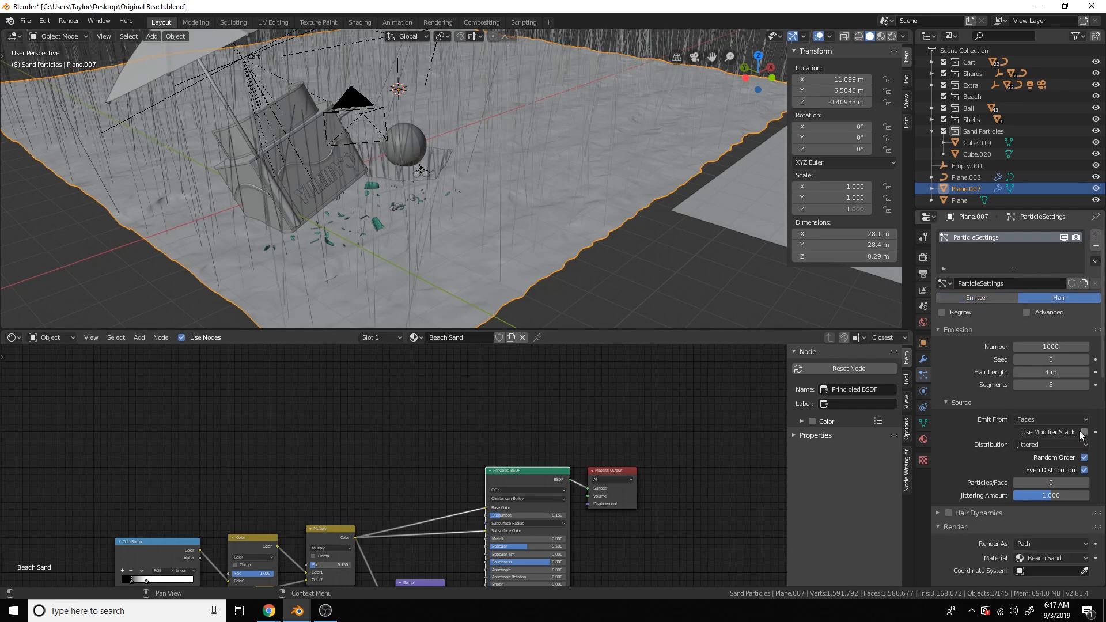
- Set the particle system's viewport display amount to 1%
scroll(1065, 422, "down", 15)
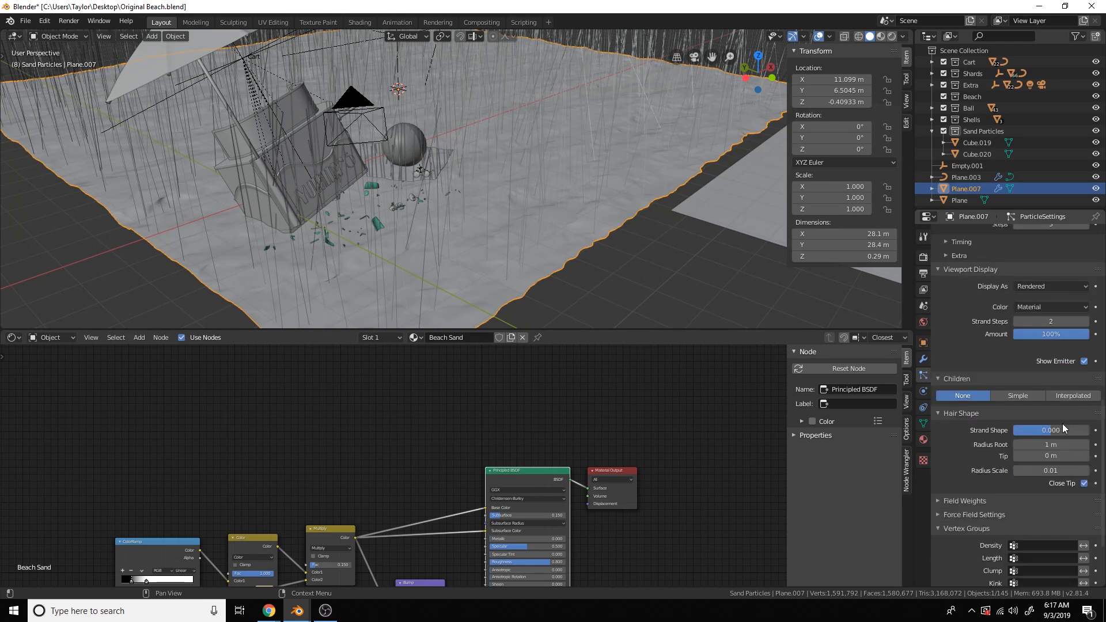
left_click(1054, 334)
type("1")
key("Return")
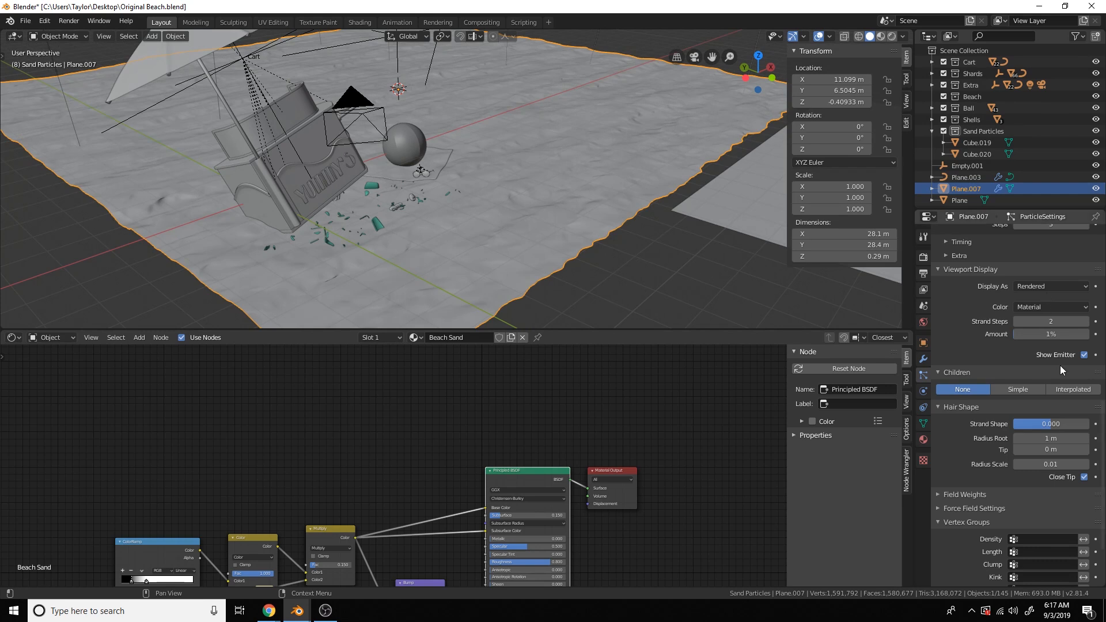
- Set the sand plane's particles to render as a collection
scroll(1057, 359, "up", 8)
left_click(1056, 337)
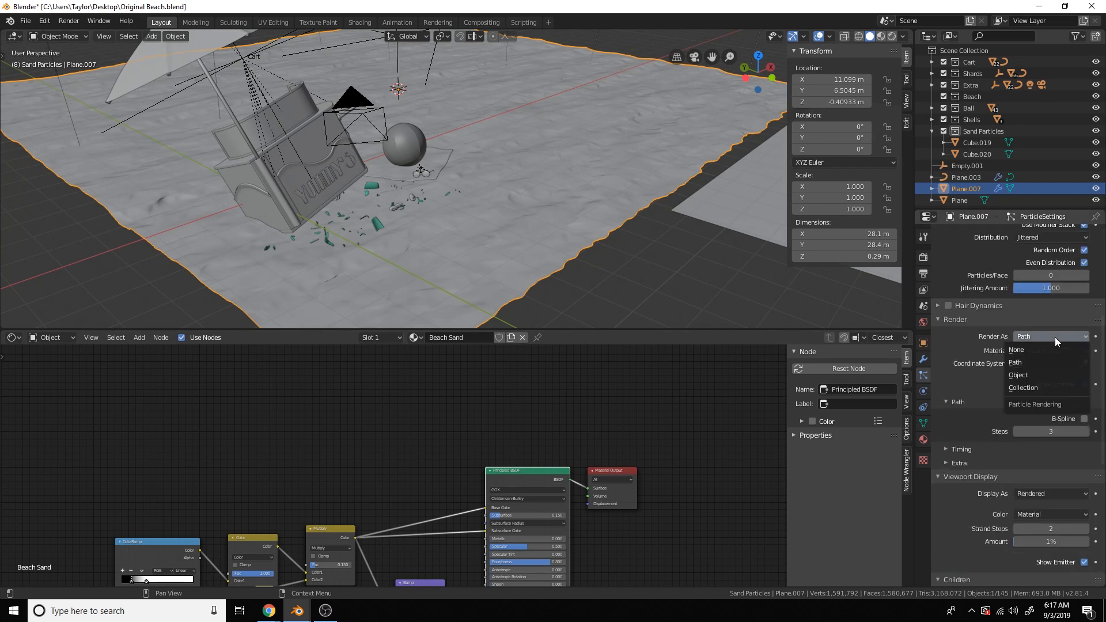
left_click(1046, 383)
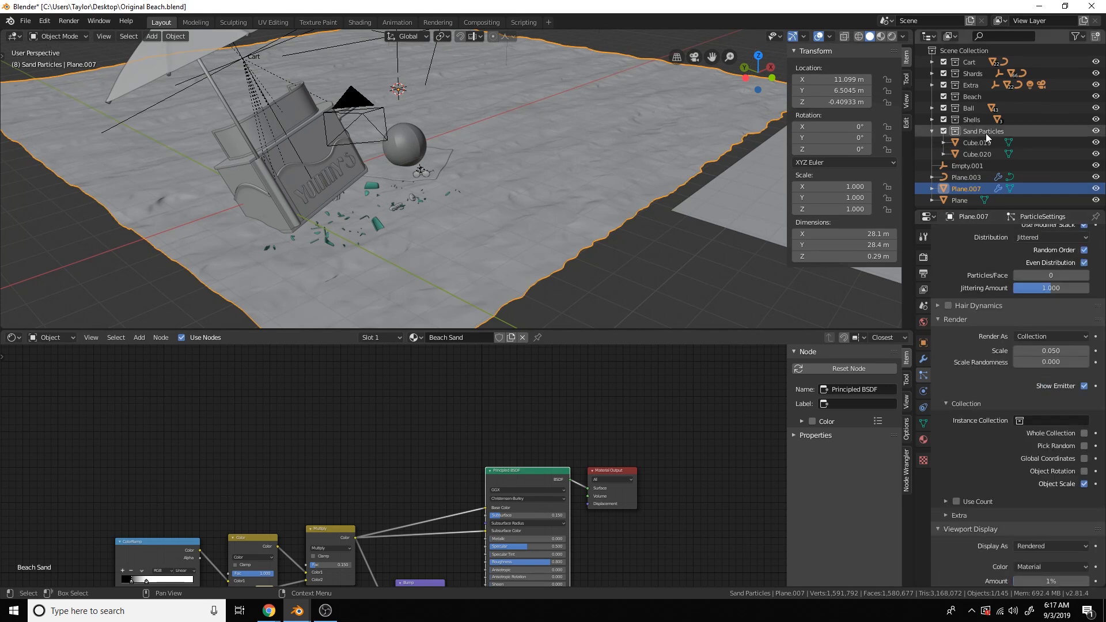
- Use the Sand Particles collection as the particle instances and enable random picking from it
left_click(1049, 420)
type("sa")
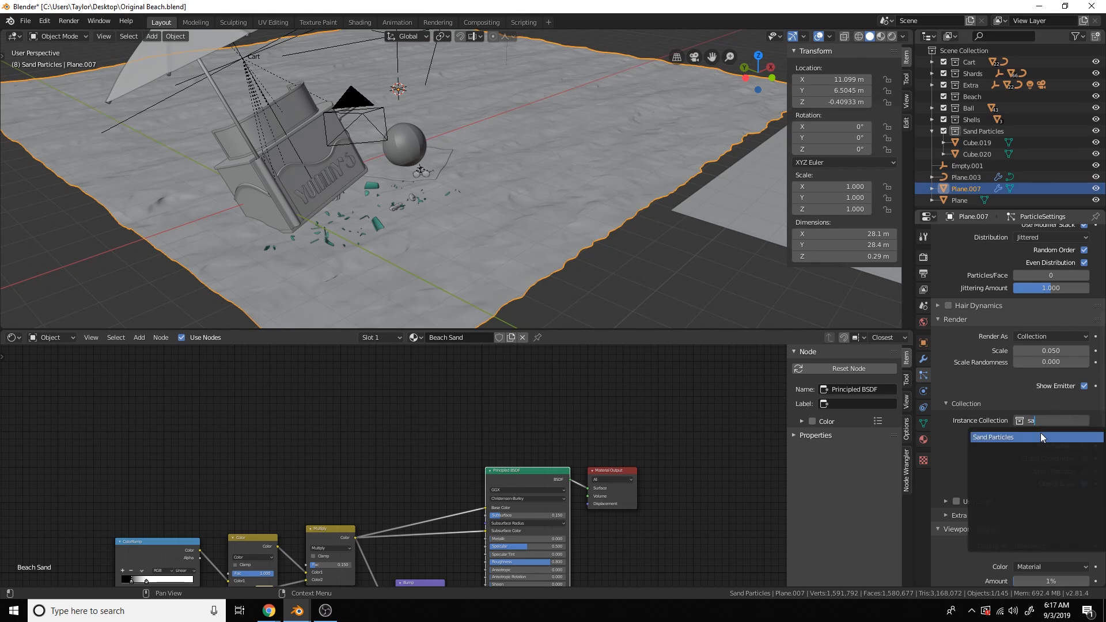
left_click(1041, 436)
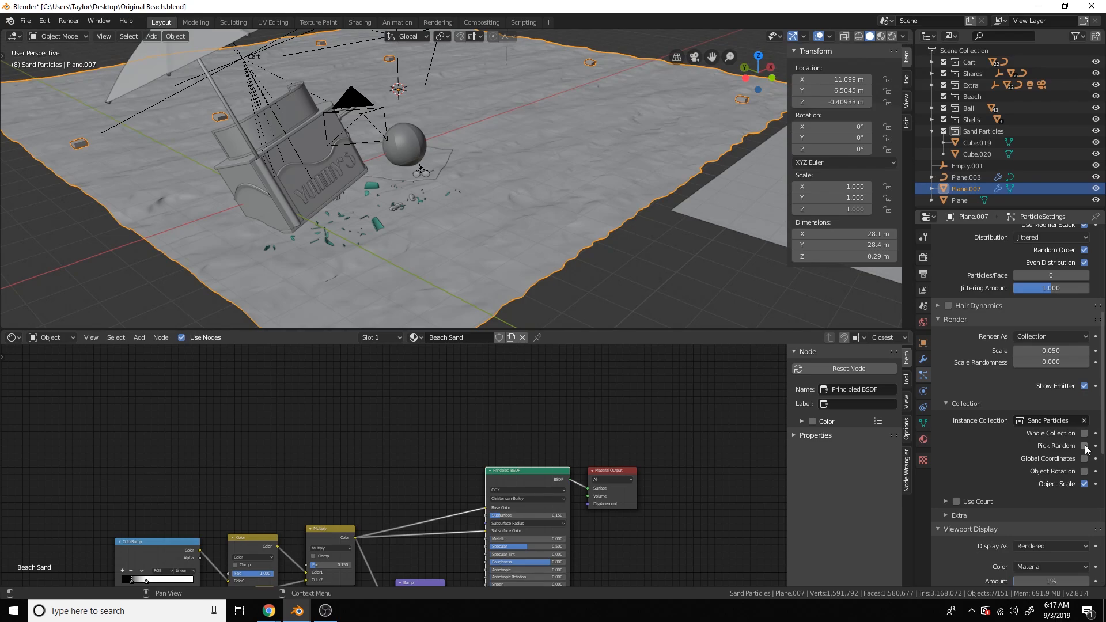
key("KP_0")
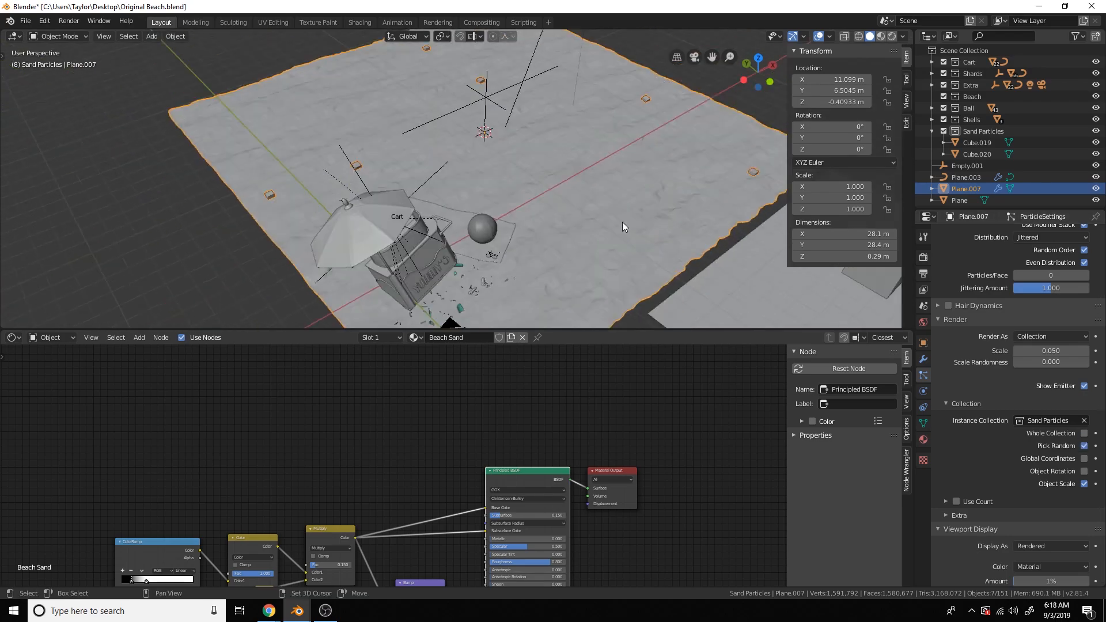
- Preview the scene in rendered shading and set the particle render scale to 0.001
left_click(892, 36)
scroll(1037, 403, "up", 4)
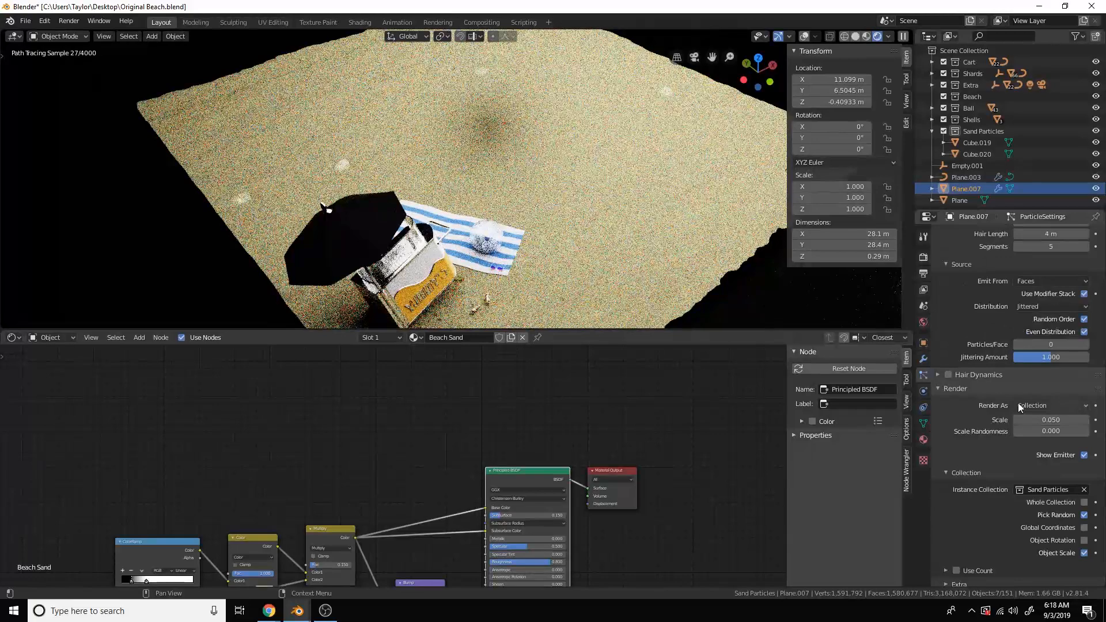
double_click(1055, 442)
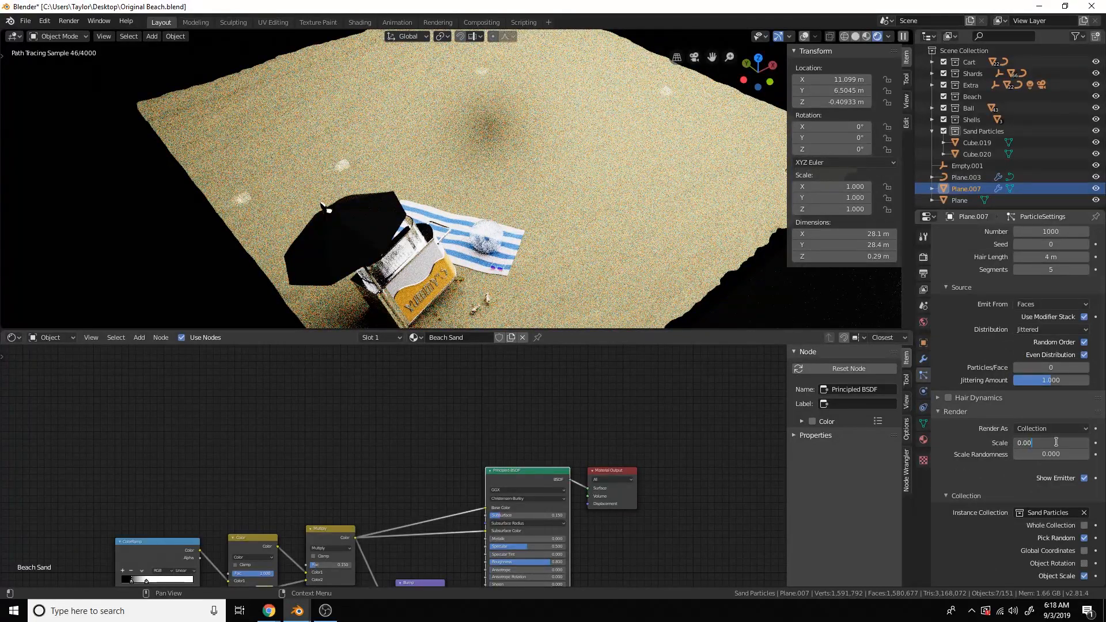
key("Return")
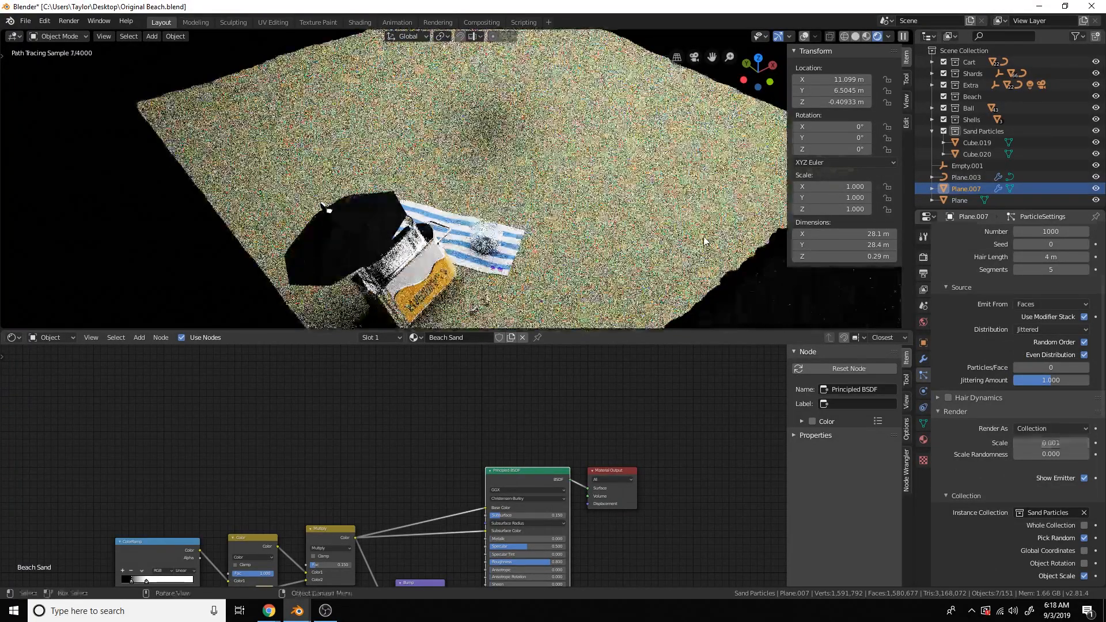
- Set the sand plane's hair particle number to 1000000
scroll(1014, 403, "up", 3)
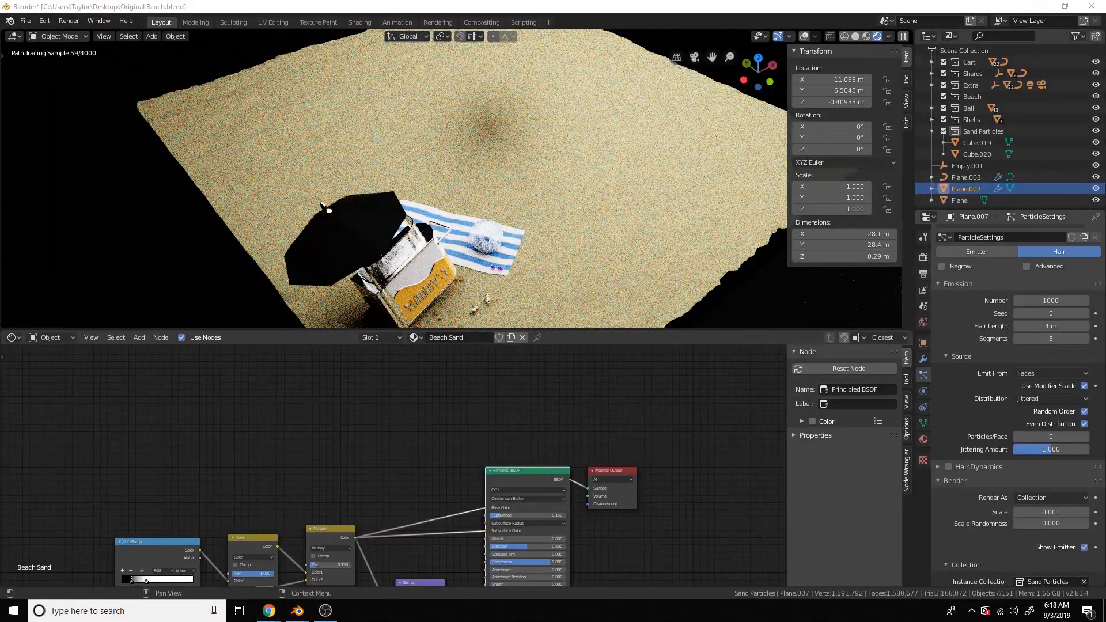
double_click(1040, 300)
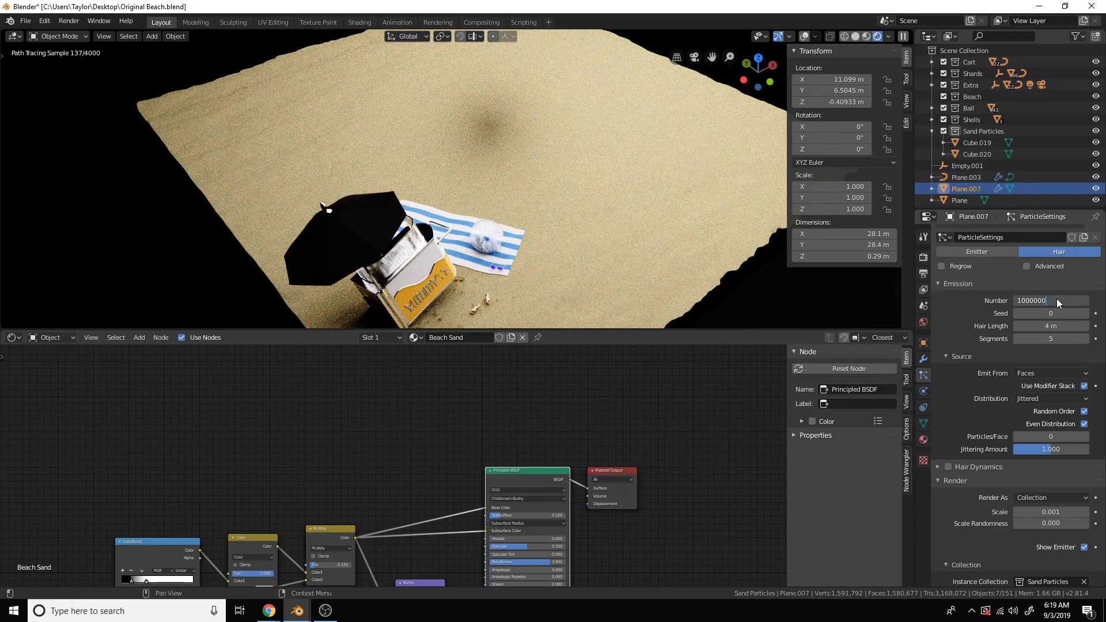
key("Return")
scroll(1039, 431, "down", 6)
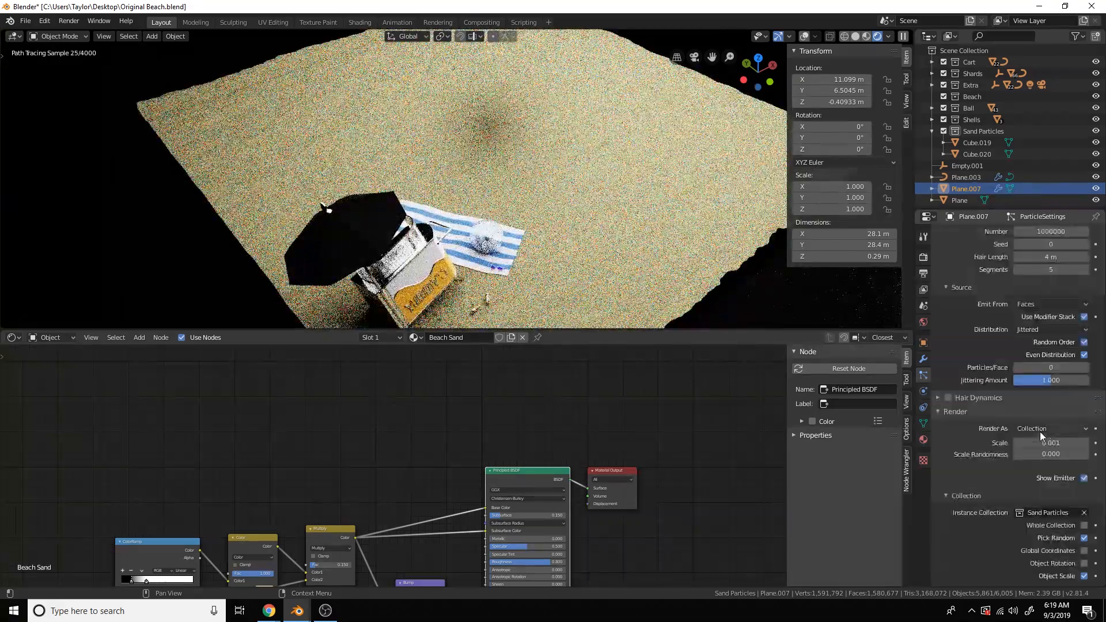
scroll(963, 343, "up", 6)
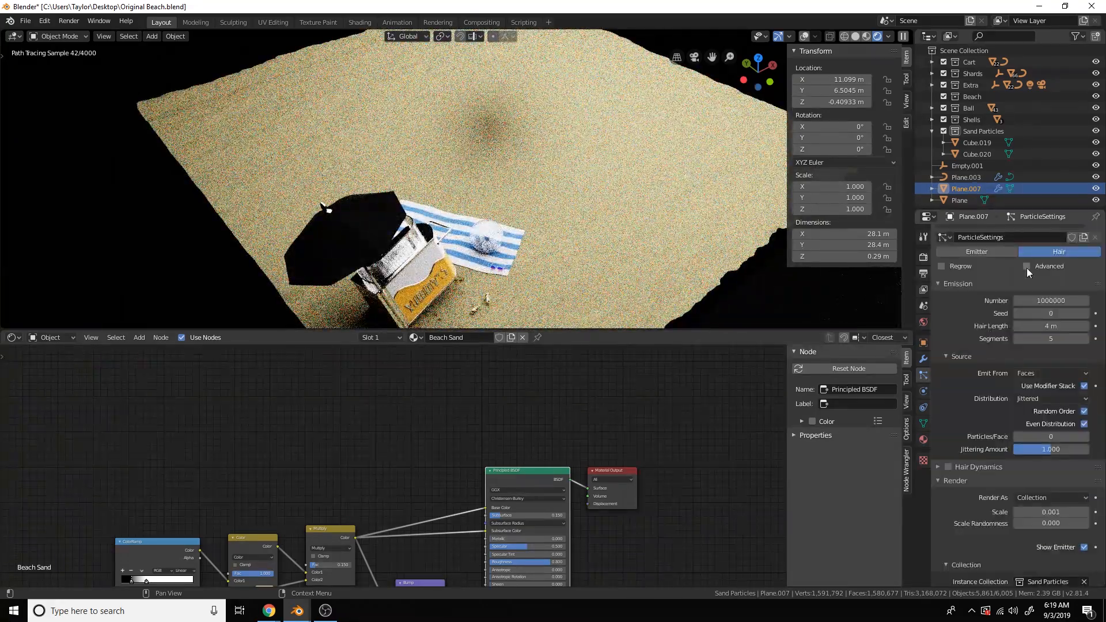
- Enable the advanced hair options and particle rotation, and return the viewport to solid shading for a close view of the grains
left_click(1027, 266)
left_click(948, 495)
left_click(856, 36)
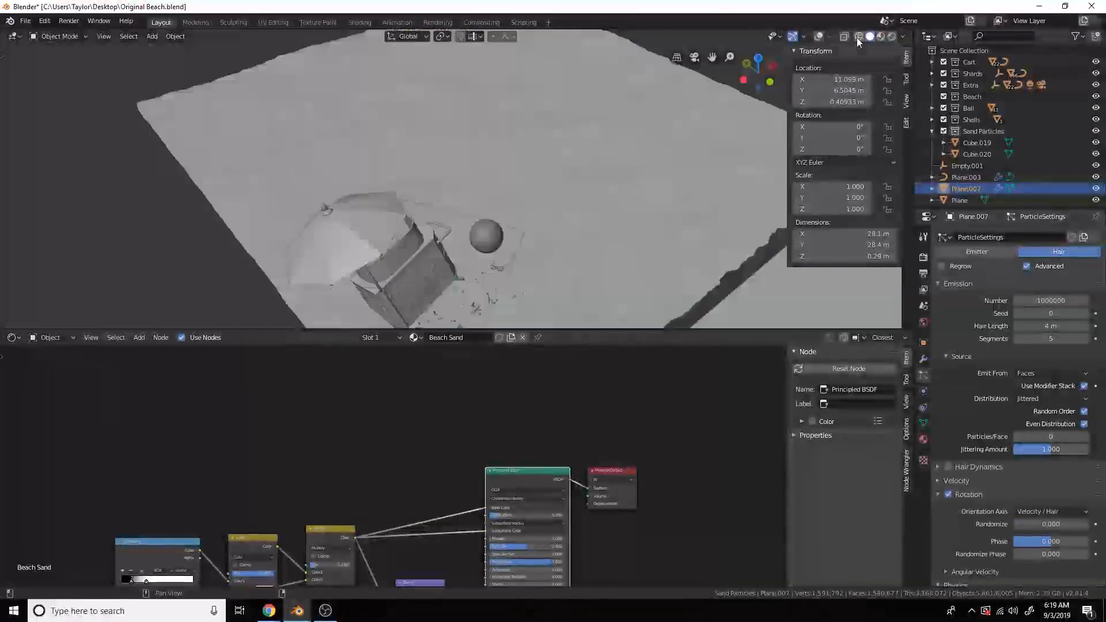
scroll(689, 195, "up", 8)
scroll(1037, 490, "down", 1)
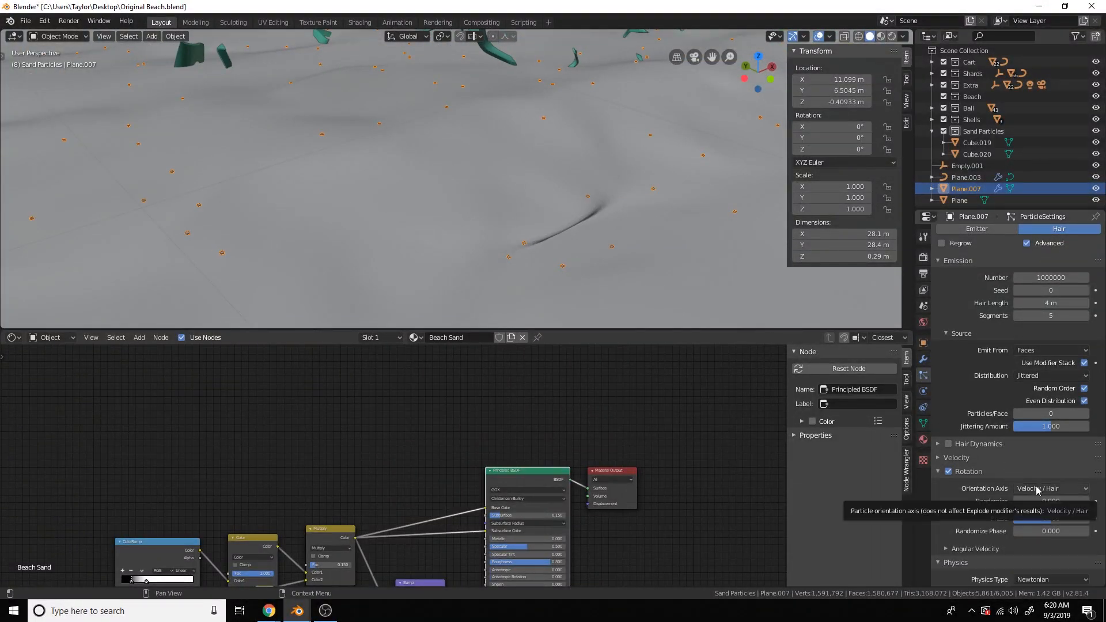
- Set the particle distribution to Random and the rotation orientation axis to Normal
left_click(1050, 376)
left_click(1047, 402)
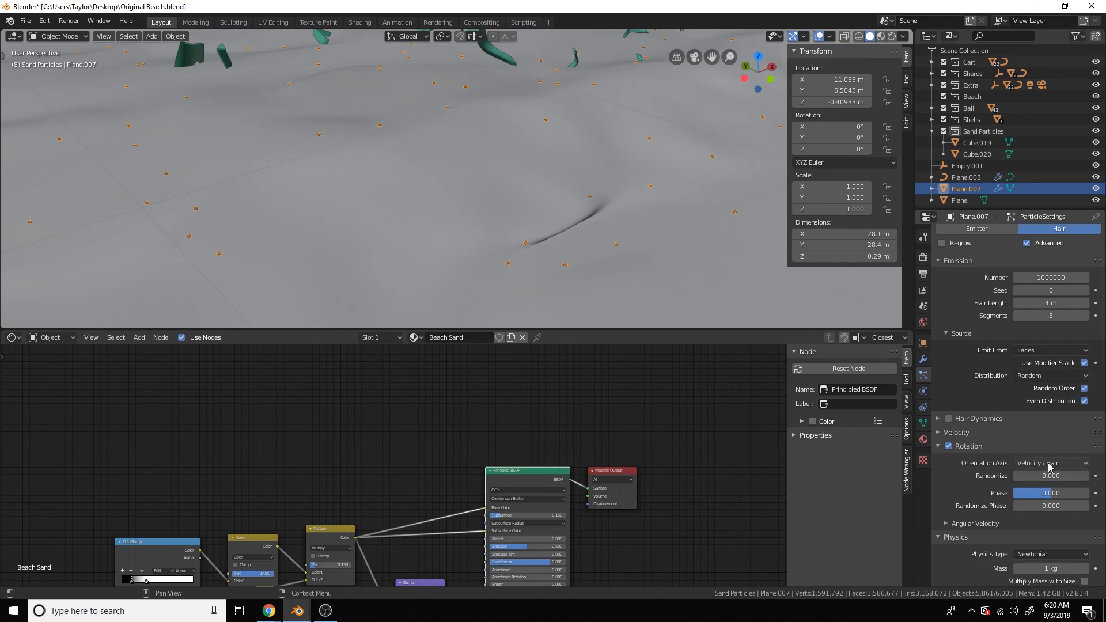
left_click(1047, 463)
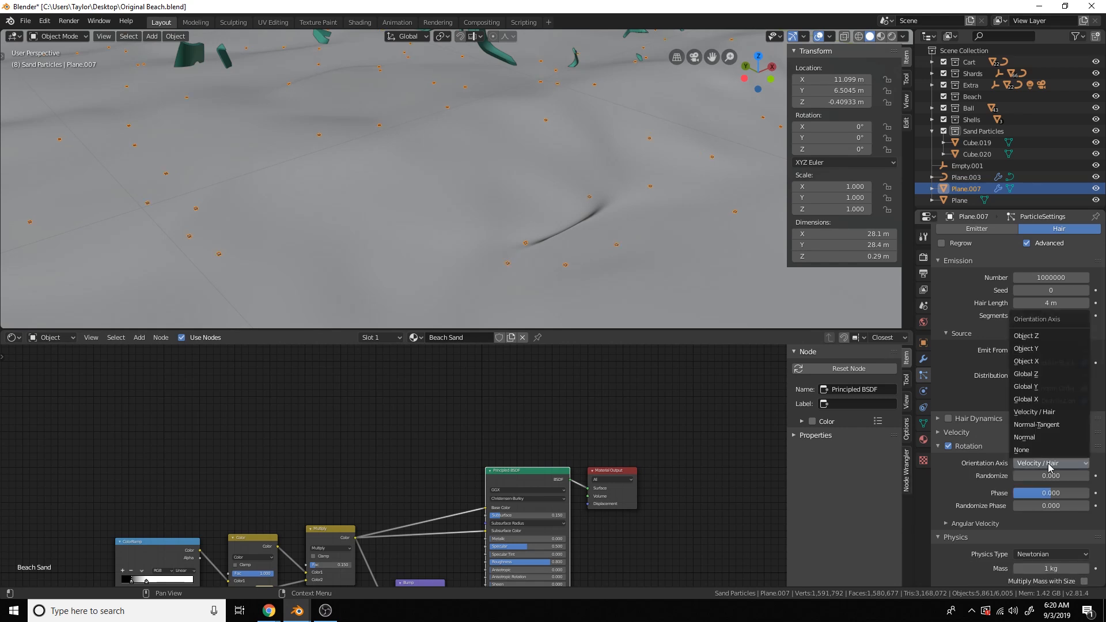
left_click(1024, 438)
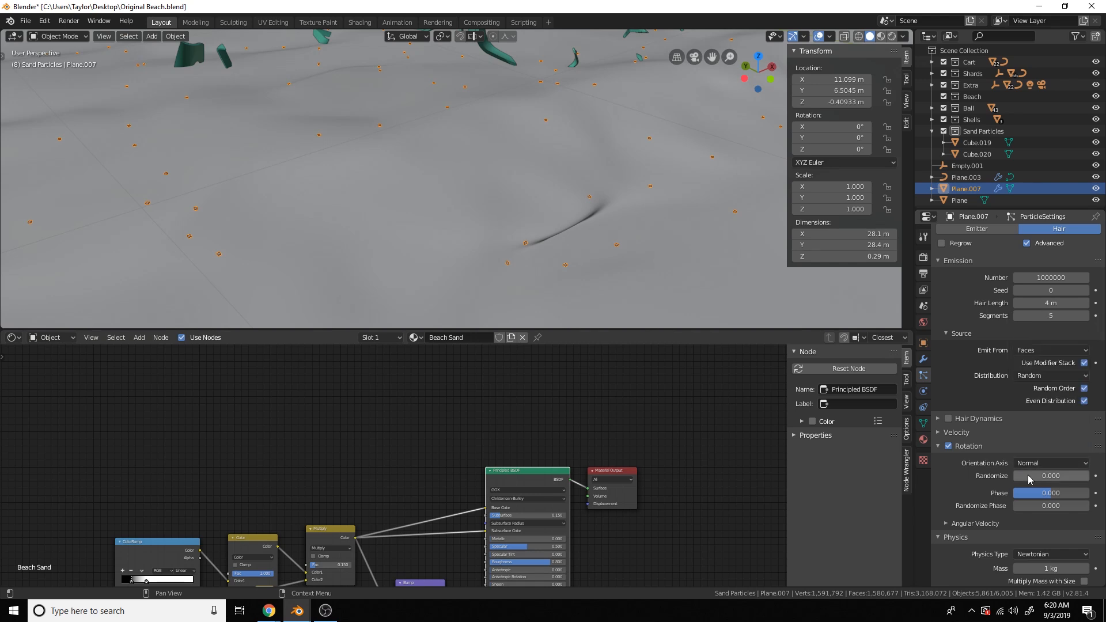
- Set the particle rotation's Randomize, Phase and Randomize Phase values to 1
left_click_drag(1022, 476, 1089, 476)
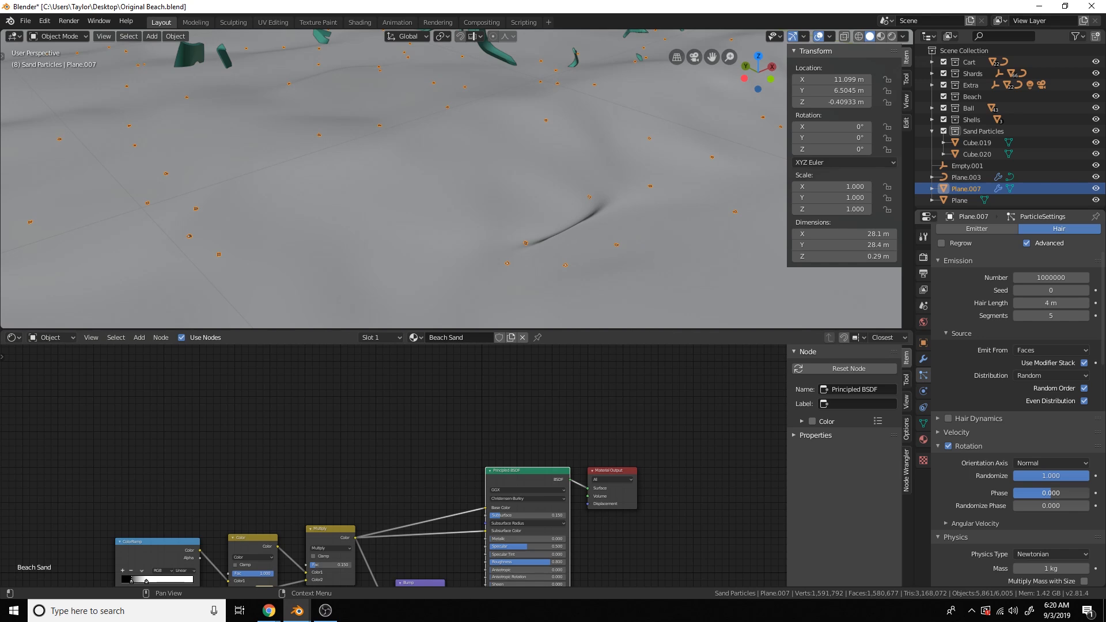
left_click_drag(1051, 494, 1089, 493)
left_click(1069, 506)
type("1")
key("Return")
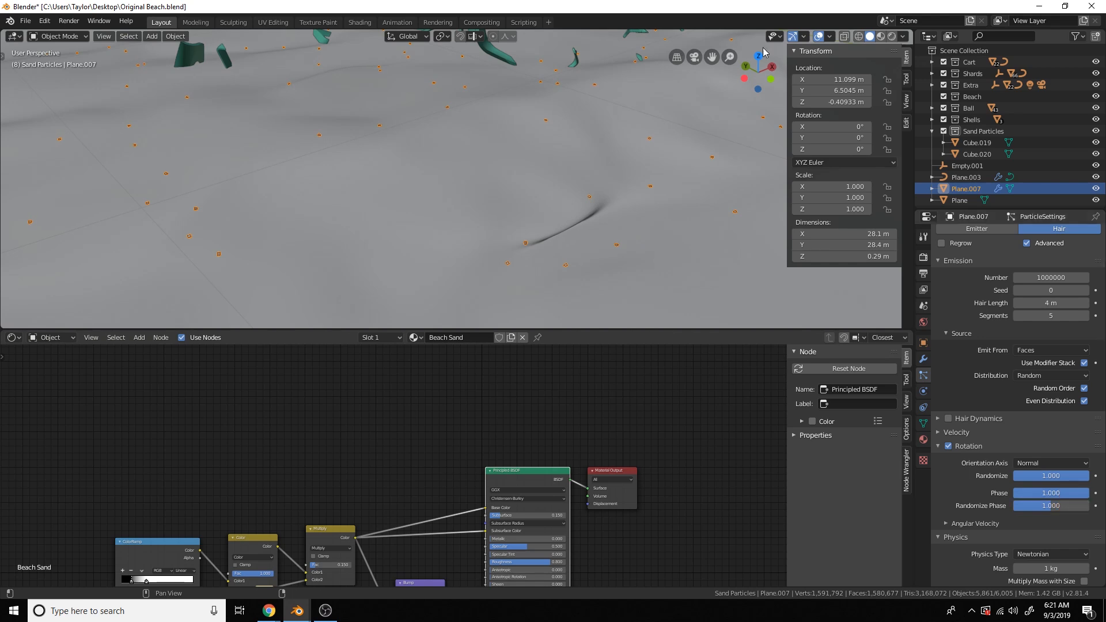
- Set the particles' scale randomness to 0.8
scroll(1037, 415, "down", 12)
left_click(1035, 406)
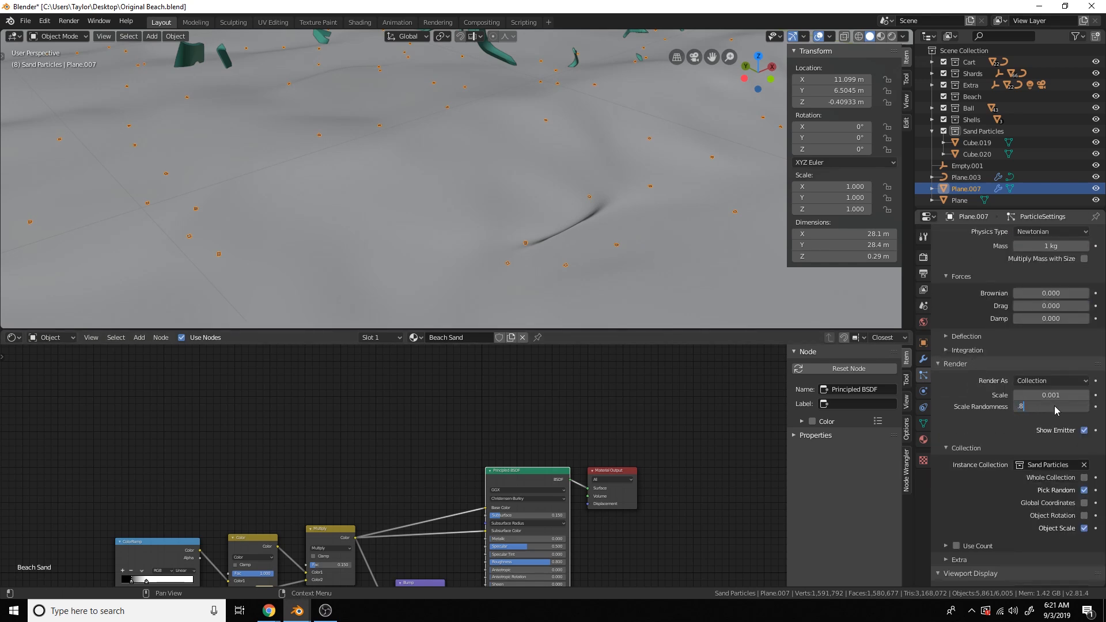
key("Return")
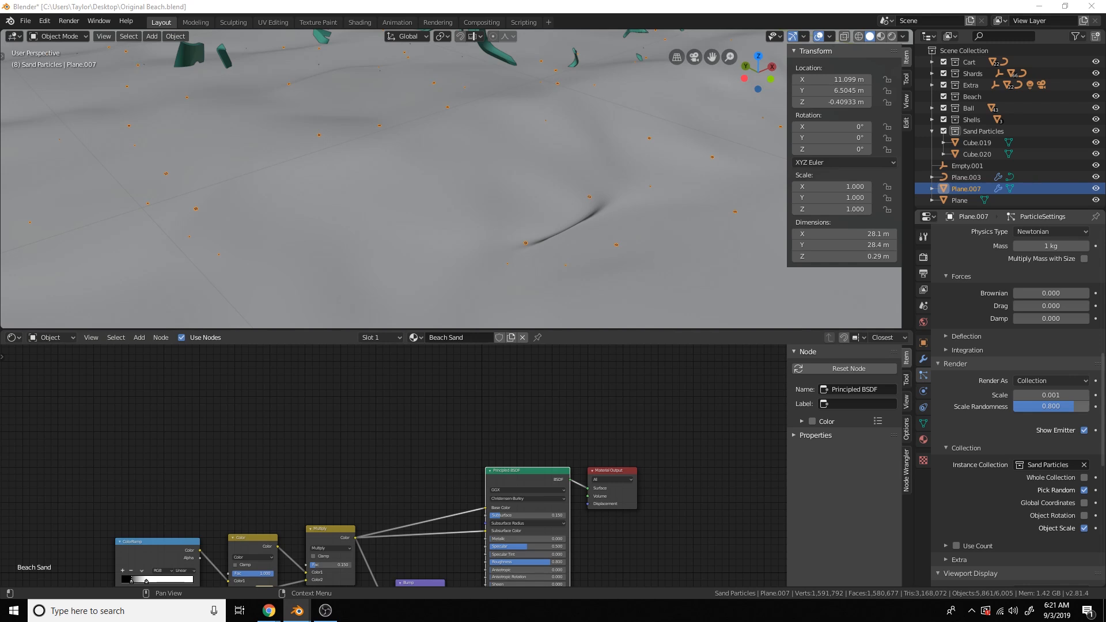
- Add a vertex group to the sand plane and assign circle-selected vertices to it in Edit Mode
scroll(625, 222, "down", 10)
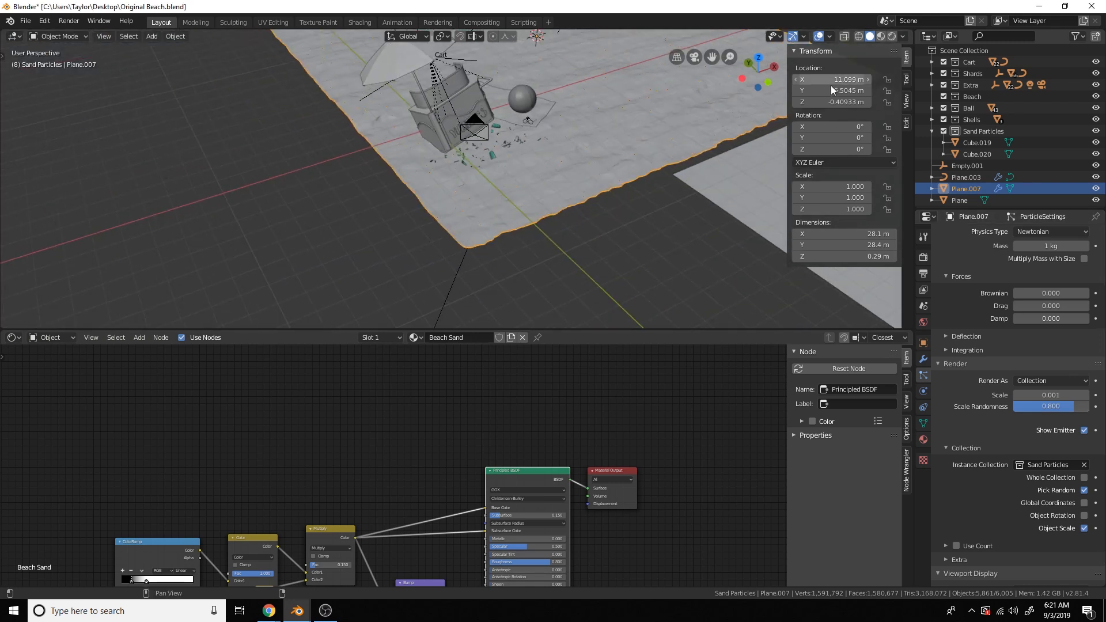
left_click(924, 425)
left_click(1097, 273)
scroll(576, 138, "down", 5)
middle_click_drag(554, 130, 464, 182)
scroll(461, 182, "up", 2)
key("Tab")
key("c")
key("a")
key("a")
left_click(968, 250)
left_click(1031, 343)
key("a")
key("a")
- Limit the particle density to the vertex group named Group and return to Object Mode
left_click(923, 361)
scroll(1053, 515, "down", 2)
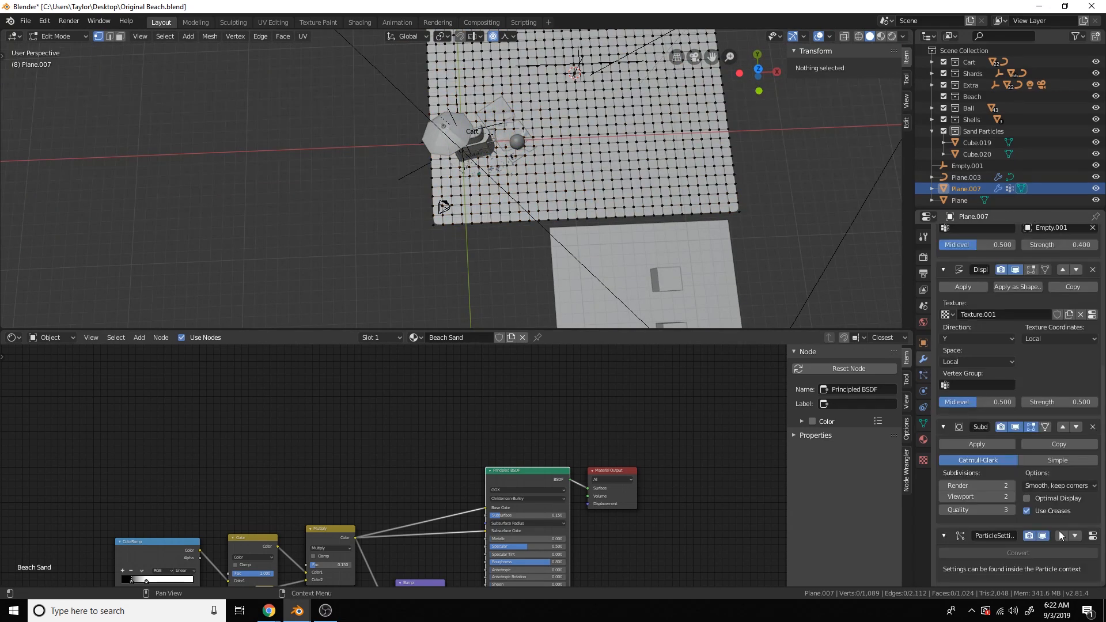
left_click(1092, 536)
scroll(1047, 499, "down", 5)
left_click(1031, 463)
left_click(1028, 479)
scroll(584, 194, "up", 2)
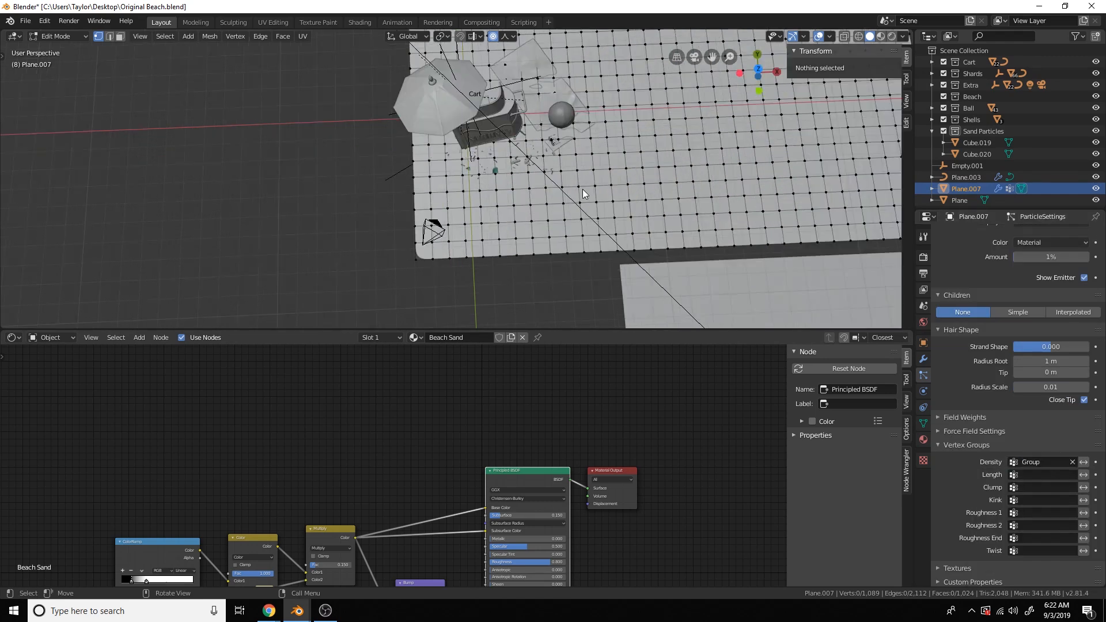
key("Tab")
- Move individual small objects scattered on the sand along the Z axis to adjust their height against the surface
middle_click_drag(583, 194, 630, 136)
scroll(629, 137, "up", 6)
left_click(716, 250)
key("g")
key("z")
middle_click_drag(629, 191, 501, 191)
left_click(451, 171)
left_click(503, 132)
left_click(533, 143)
key("g")
key("z")
left_click(536, 124)
left_click(547, 114)
left_click(448, 79)
key("g")
key("z")
left_click(450, 78)
middle_click_drag(484, 192, 518, 189, "shift")
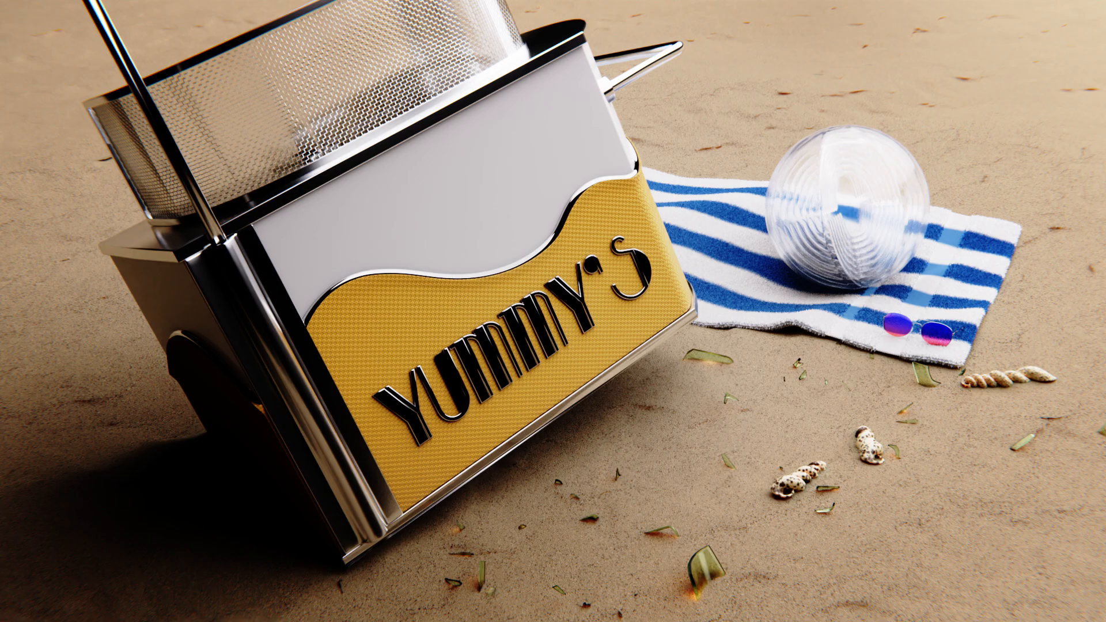